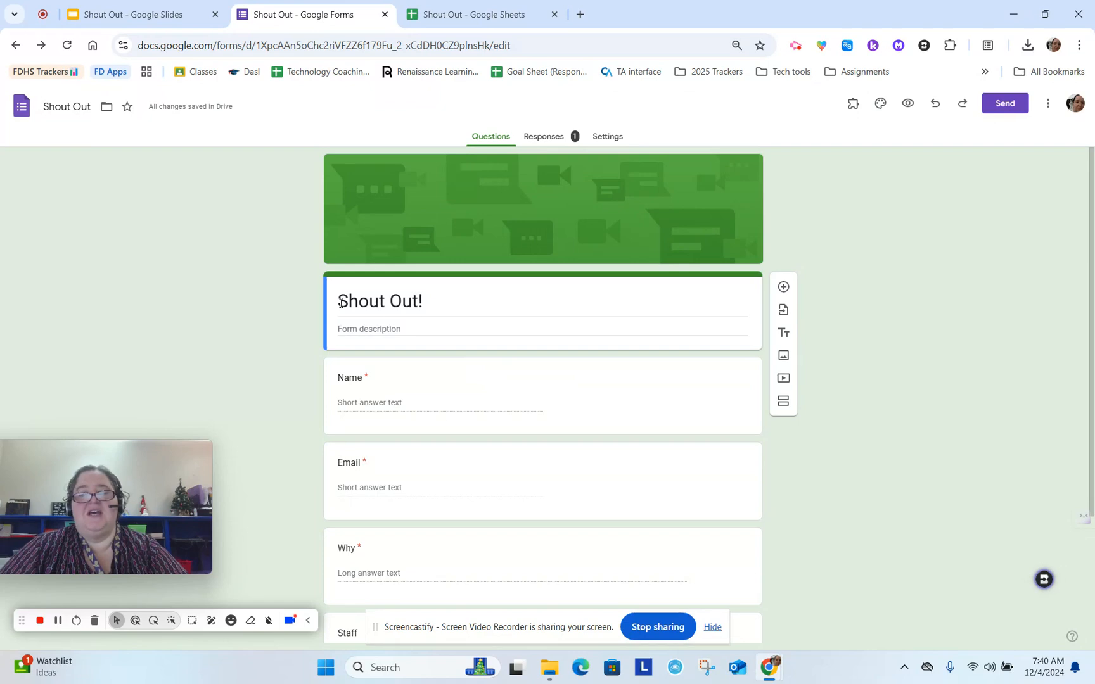
# Review all questions of the Shout Out form from Name to Staffemail, and view its response summary
pyautogui.scroll(-2, 606, 328)
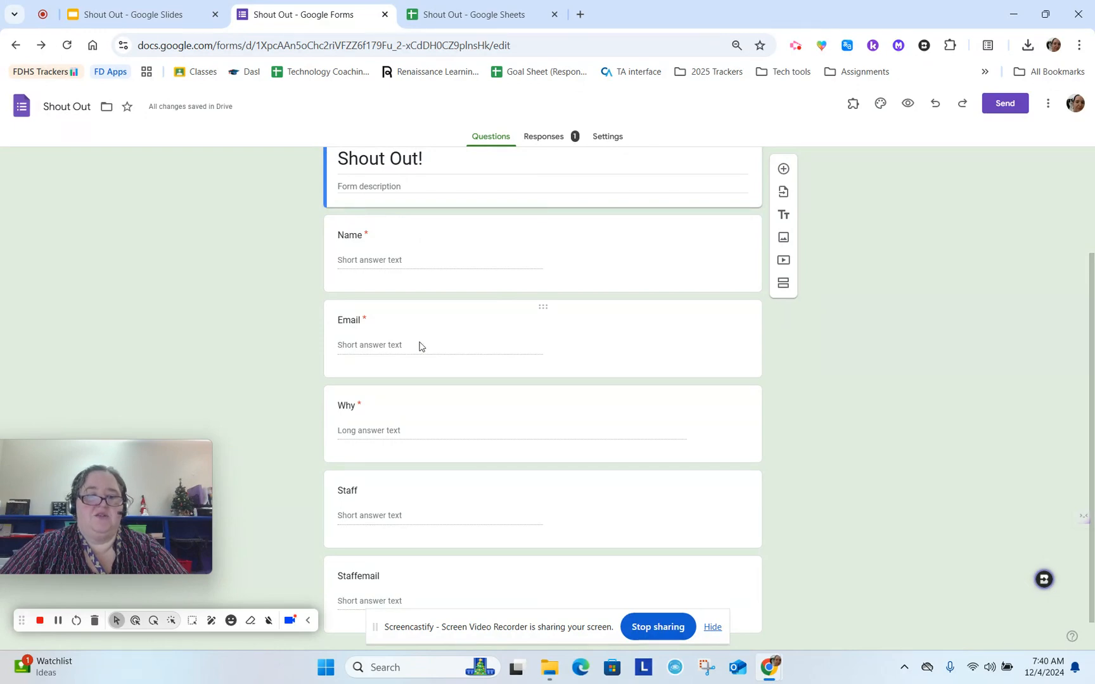
pyautogui.scroll(-1, 419, 347)
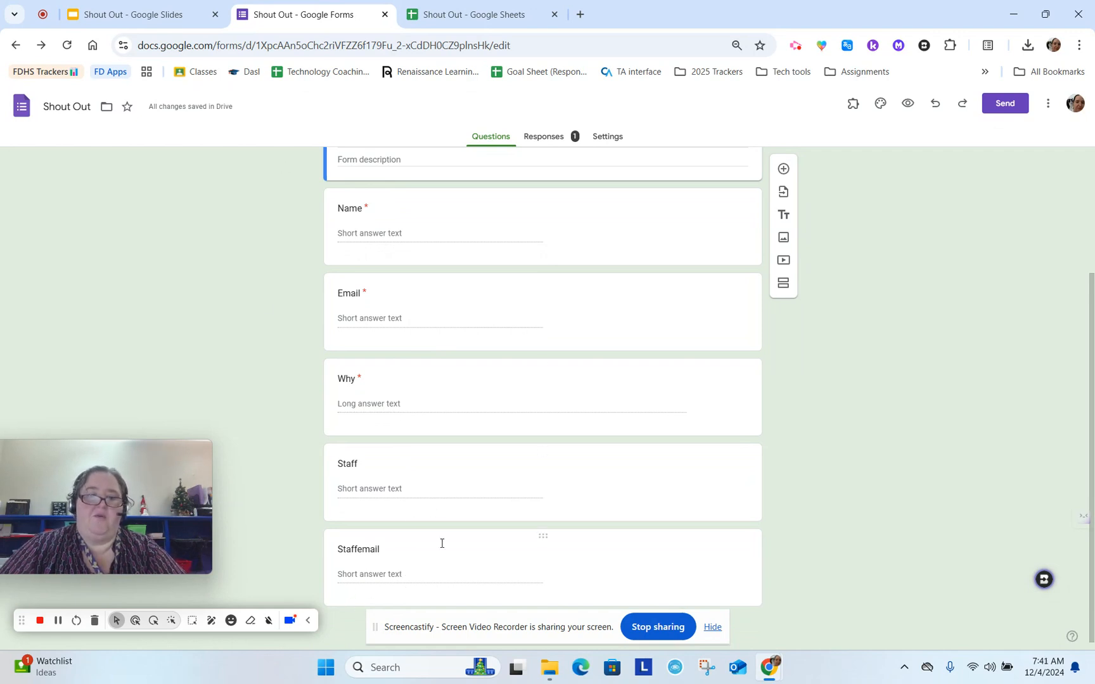
pyautogui.scroll(3, 464, 359)
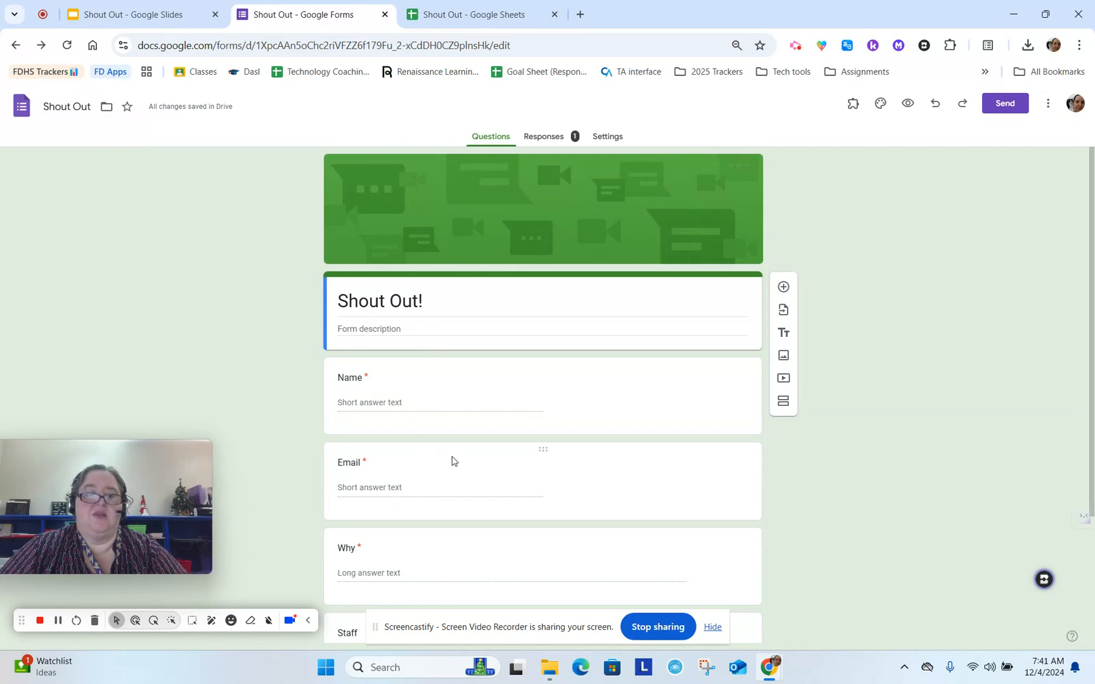
pyautogui.scroll(-3, 452, 459)
pyautogui.scroll(3, 430, 443)
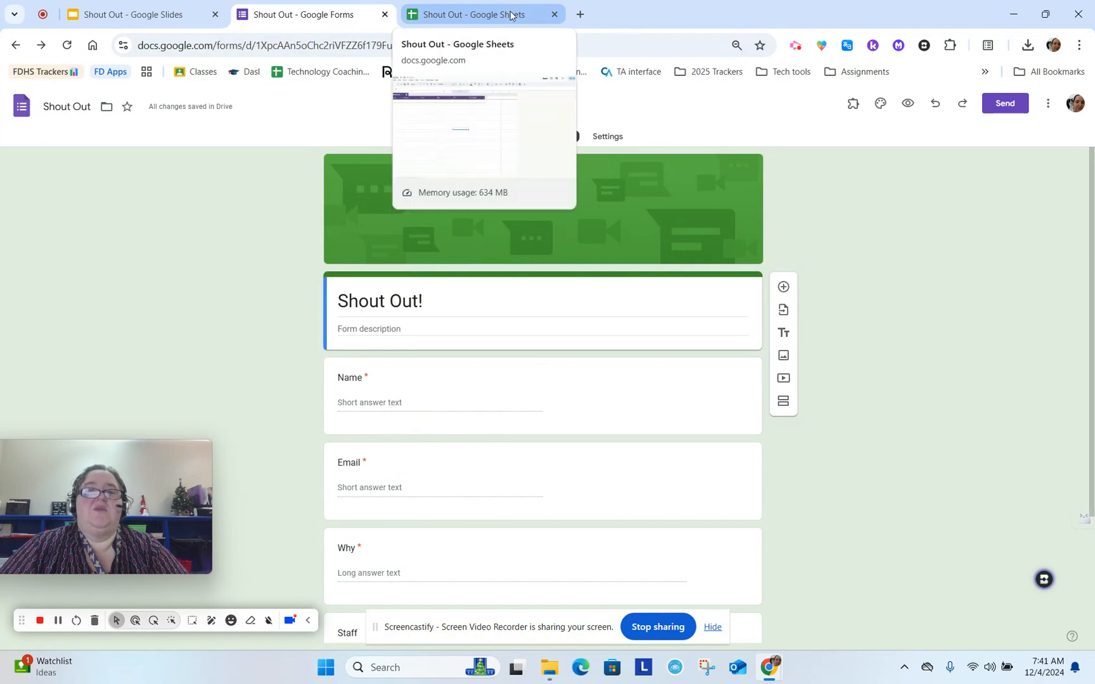
pyautogui.click(551, 140)
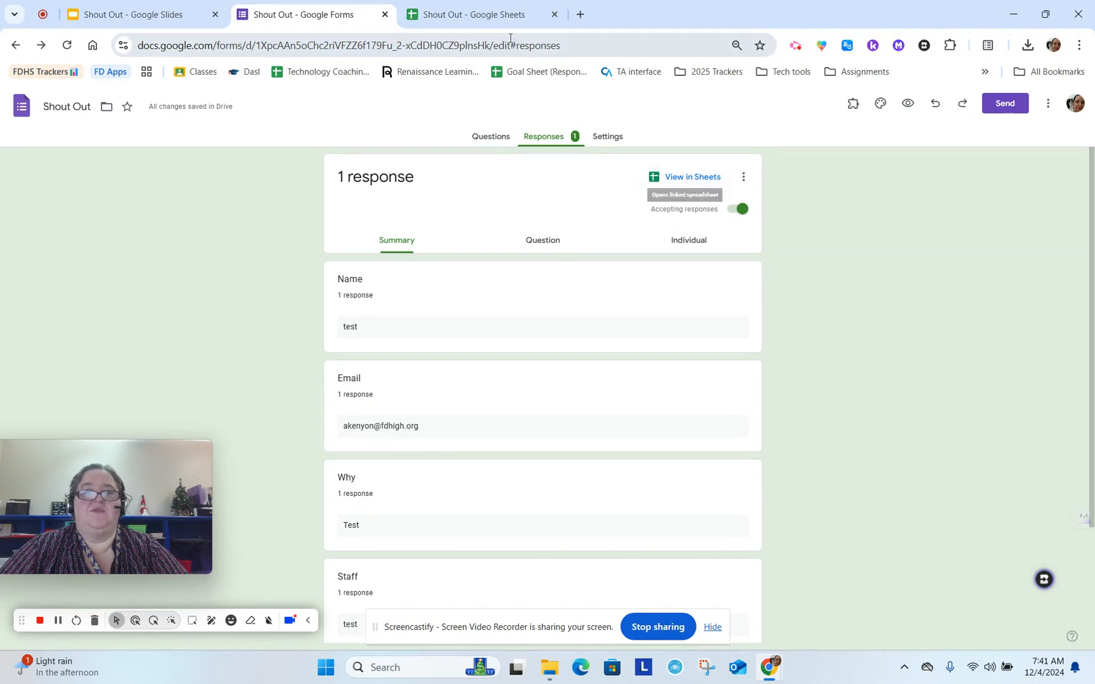
# Switch to the Shout Out response spreadsheet in Google Sheets and open the Autocrat add-on
pyautogui.click(508, 13)
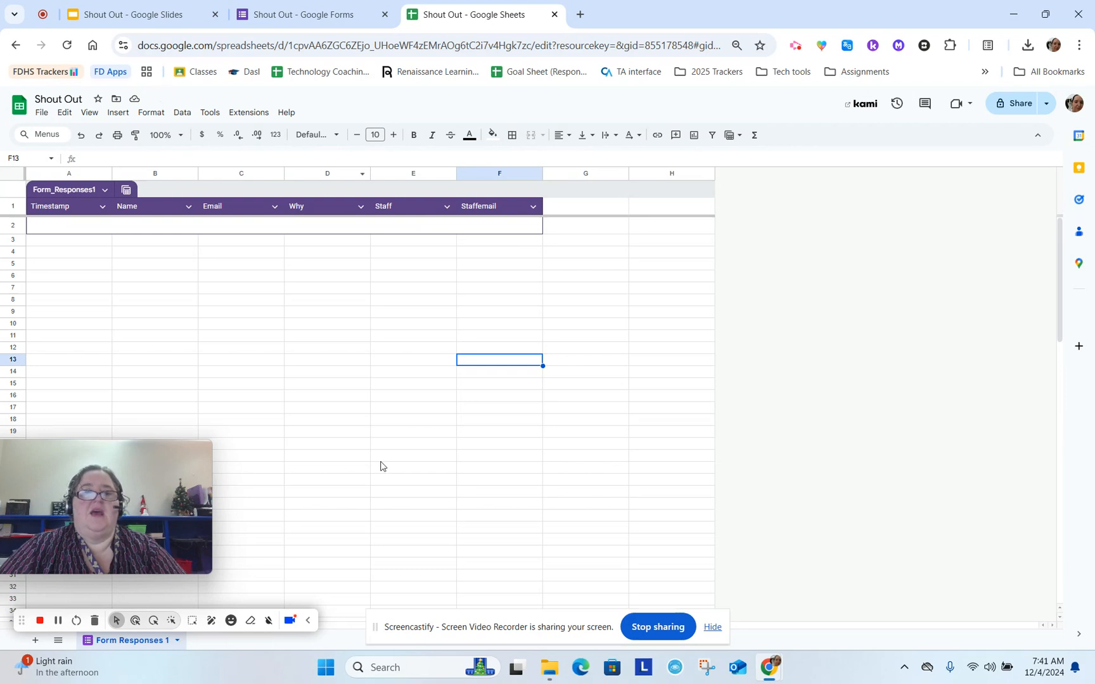
pyautogui.click(260, 404)
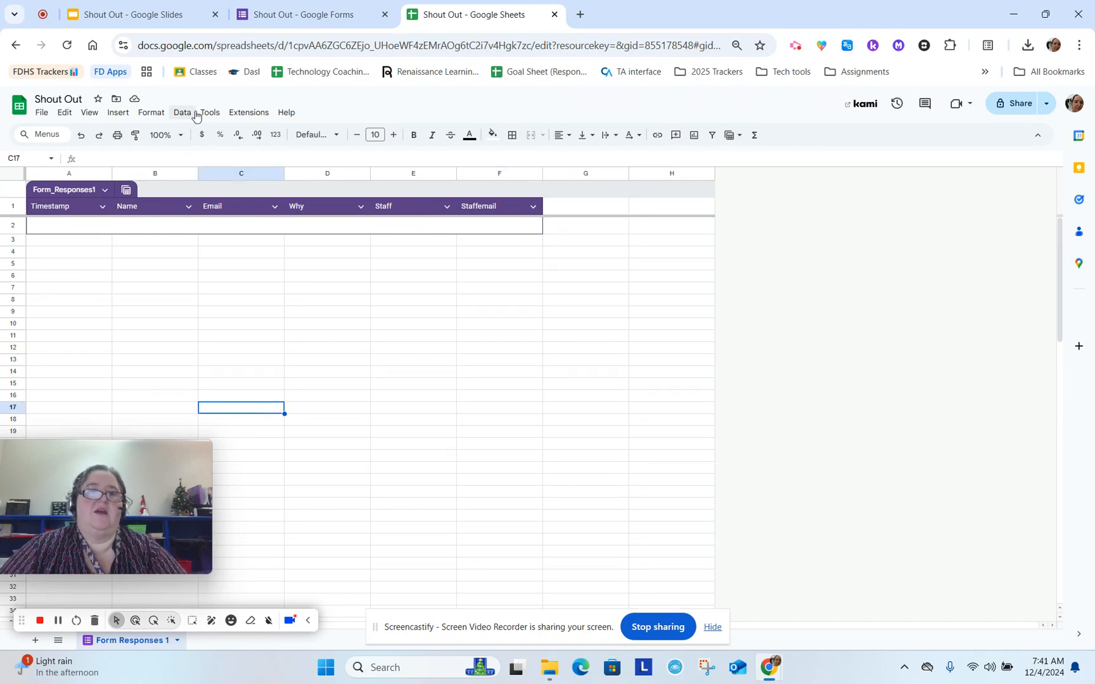
pyautogui.click(249, 114)
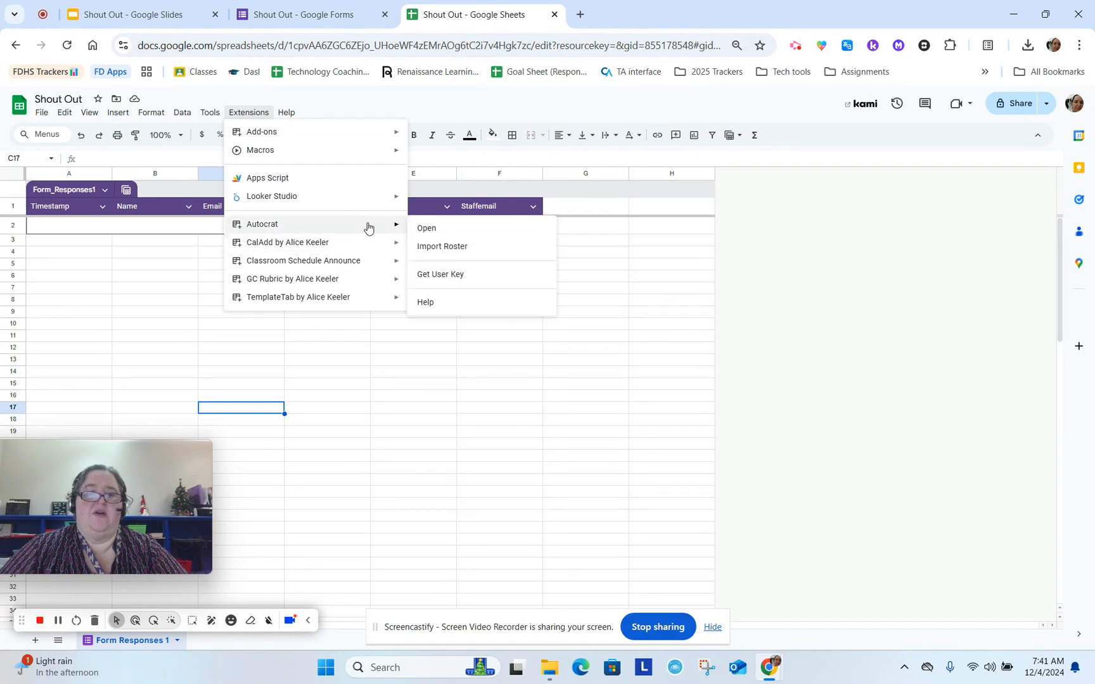
pyautogui.click(421, 227)
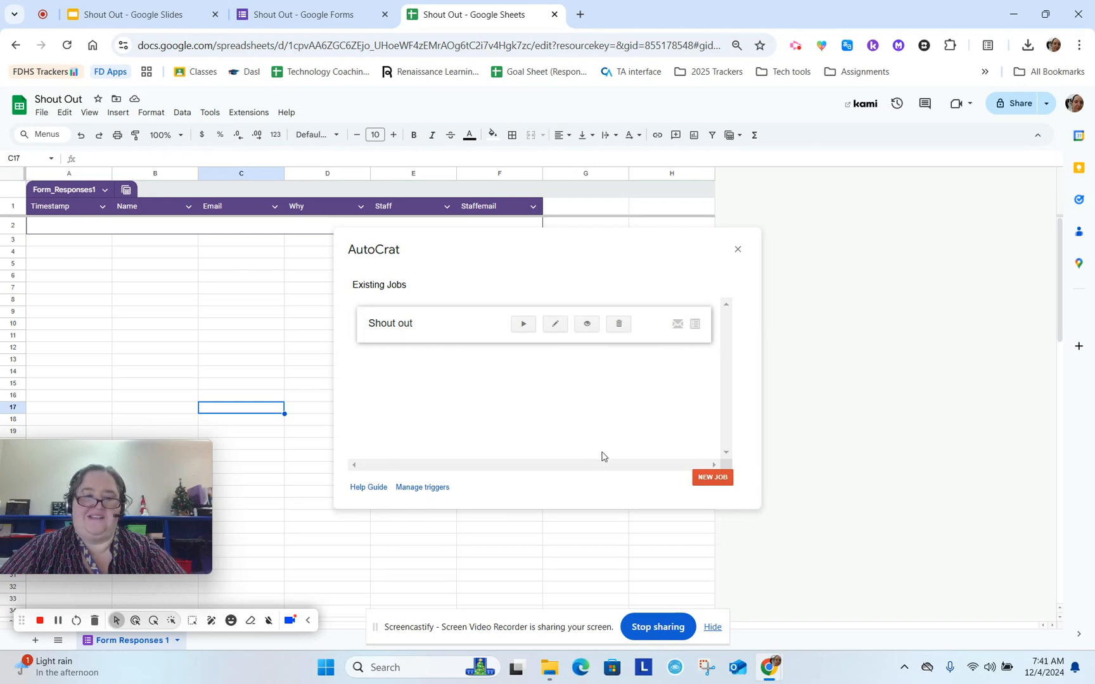
# Create a new merge job named "Shout Outs" and continue to the template choice
pyautogui.click(713, 478)
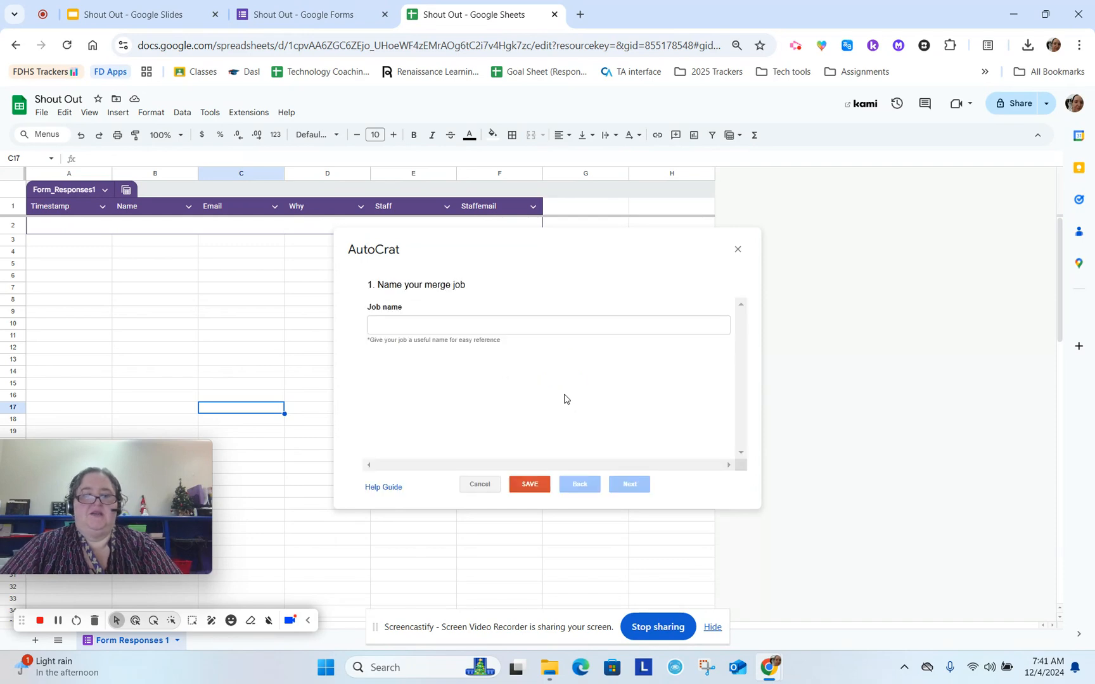
pyautogui.click(418, 326)
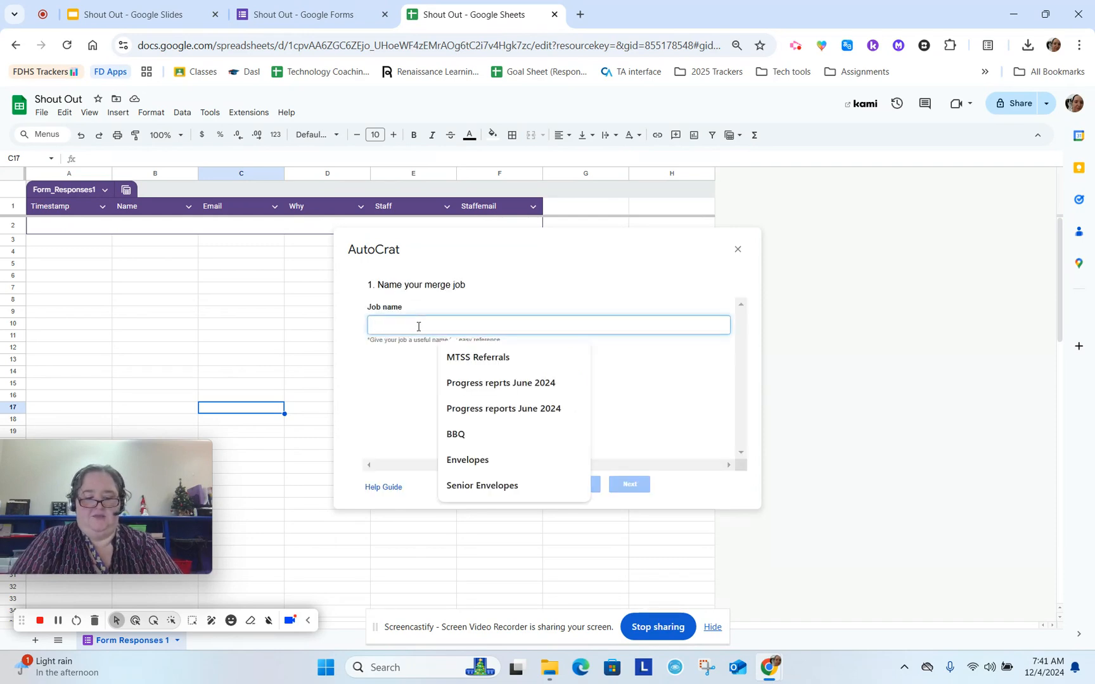
pyautogui.write('Shout')
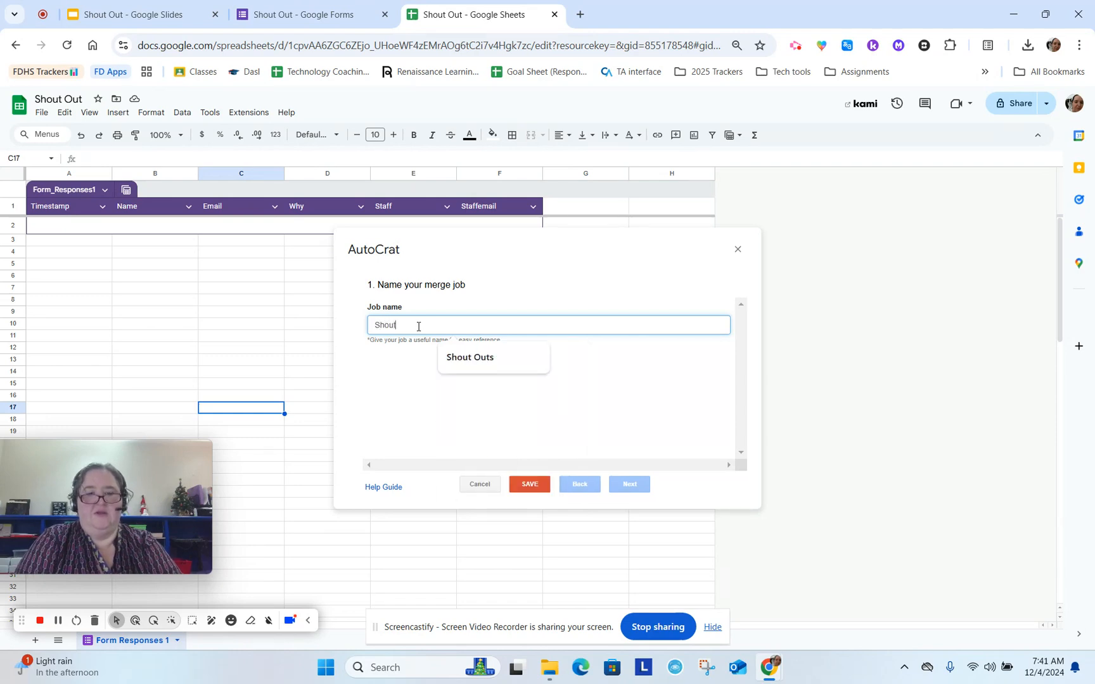
pyautogui.write(' Outs')
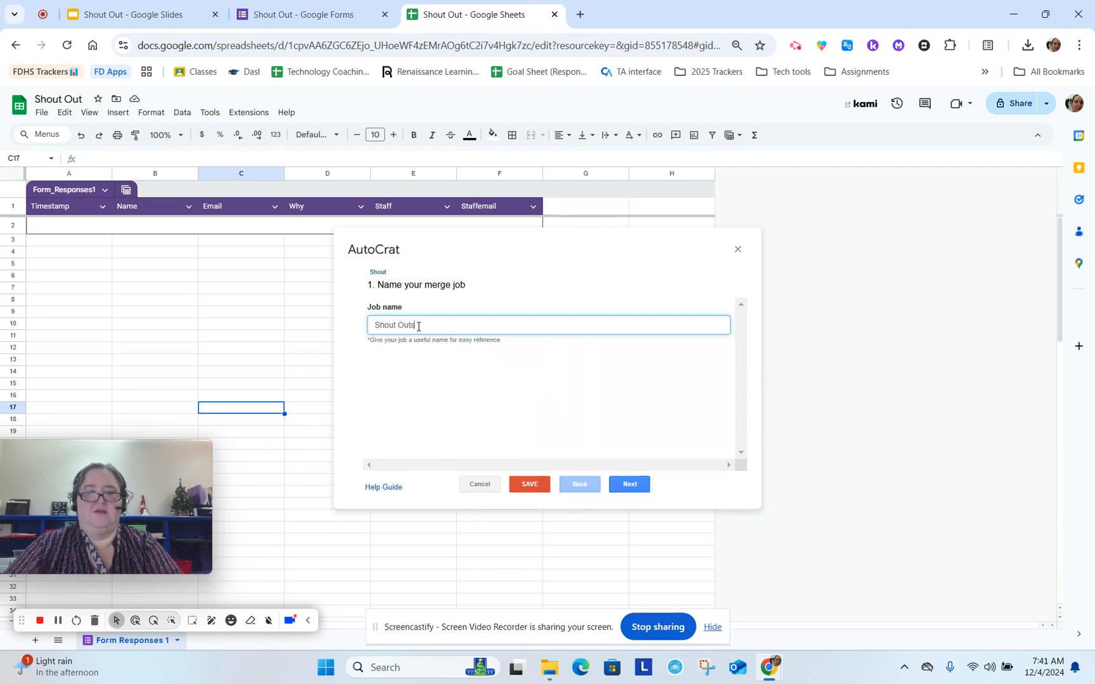
pyautogui.click(558, 394)
pyautogui.click(630, 485)
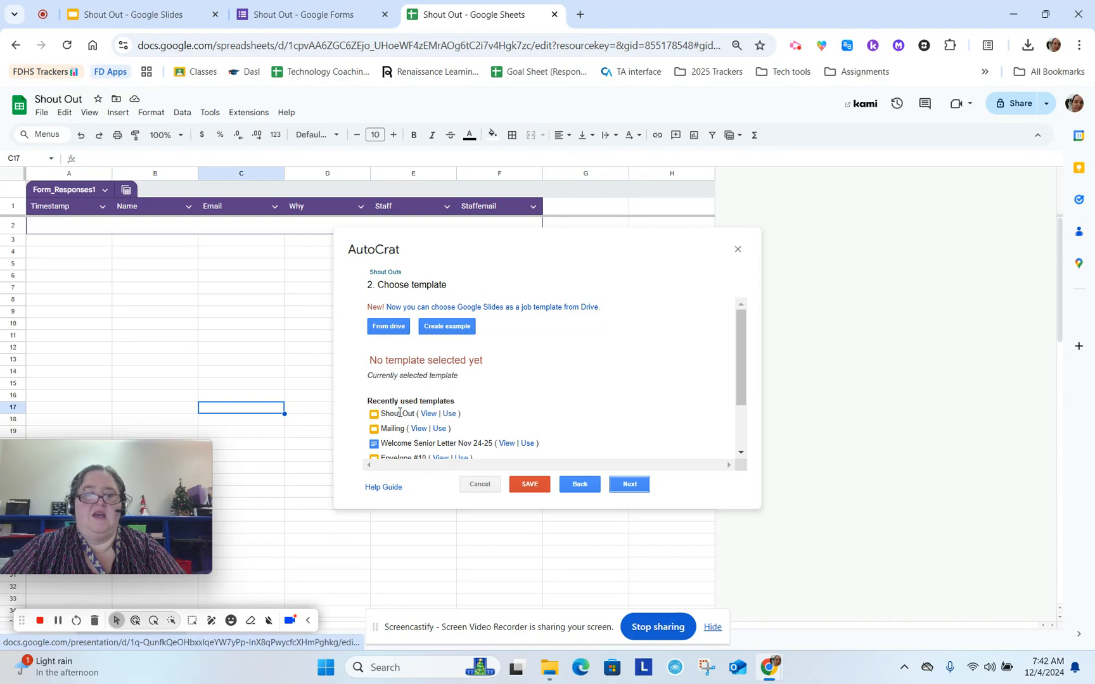
# Use the recent Shout Out slides template and map its <<You>> tag to the Staff column, continuing to the file settings
pyautogui.click(449, 415)
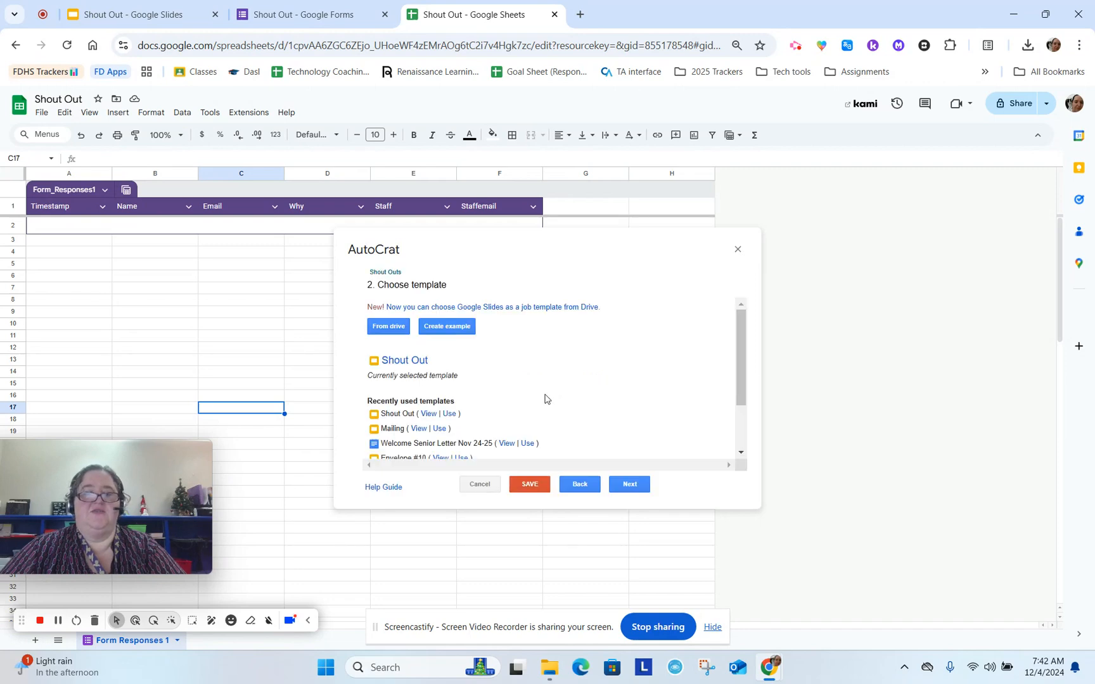
pyautogui.click(627, 485)
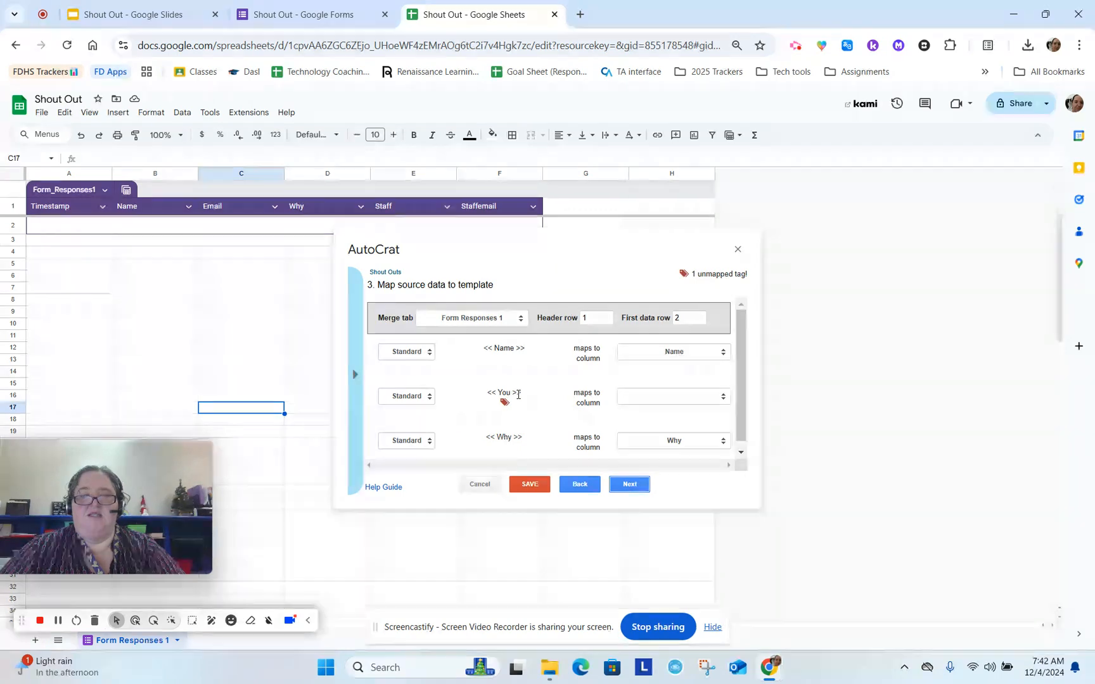
pyautogui.click(659, 399)
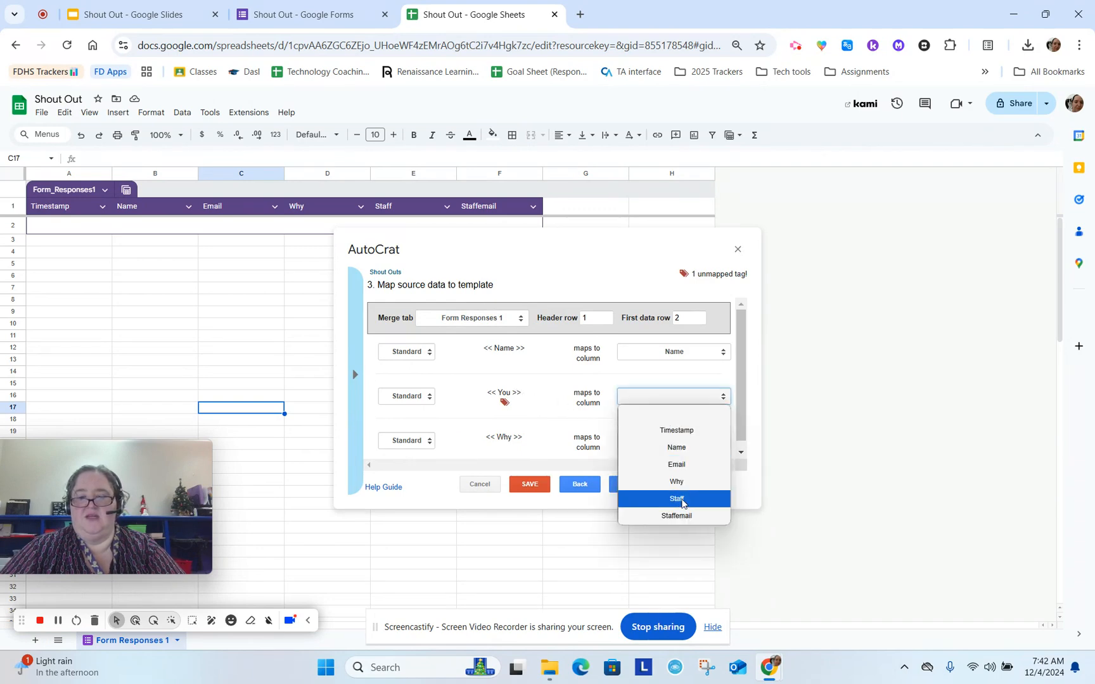
pyautogui.click(677, 499)
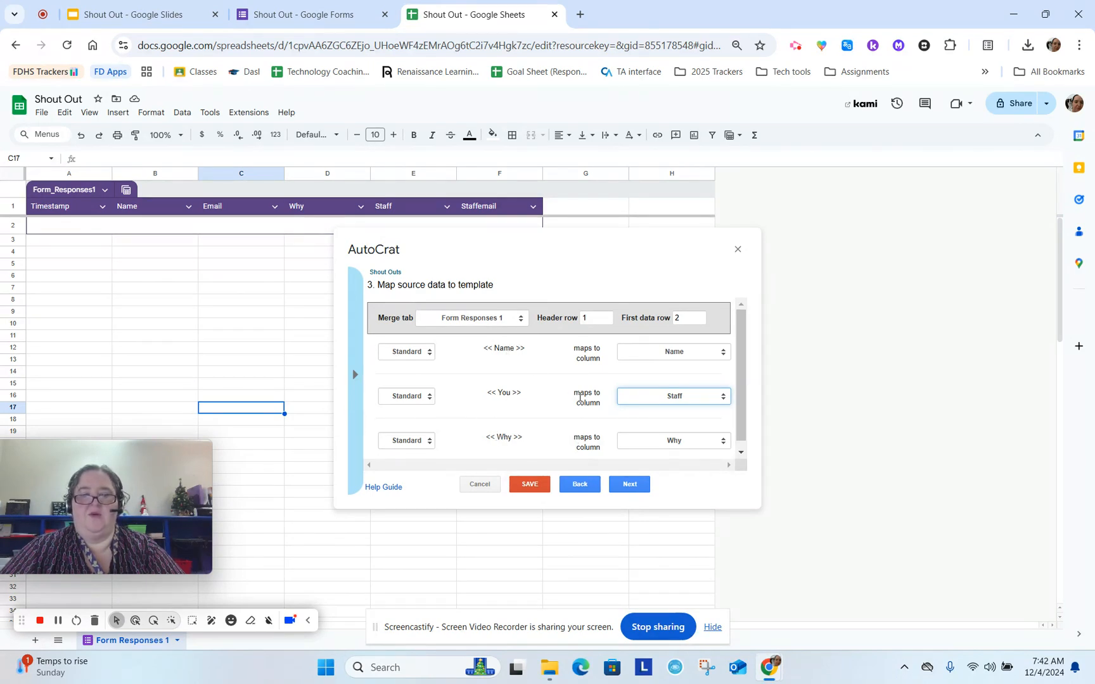
pyautogui.scroll(-1, 580, 398)
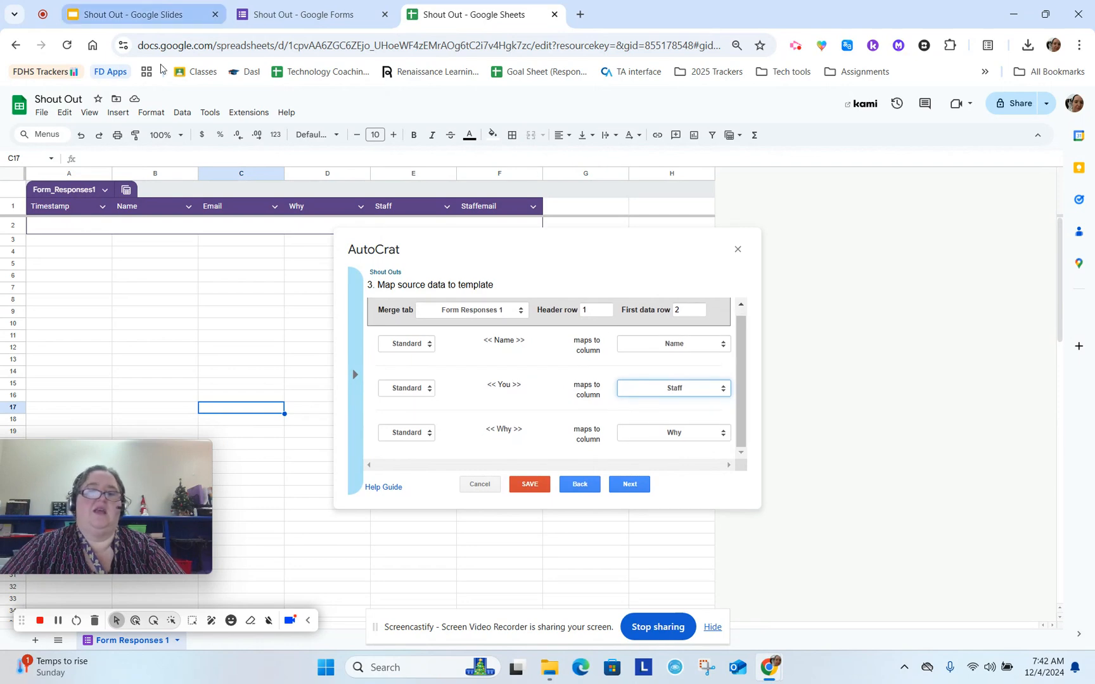
pyautogui.click(631, 485)
pyautogui.click(399, 323)
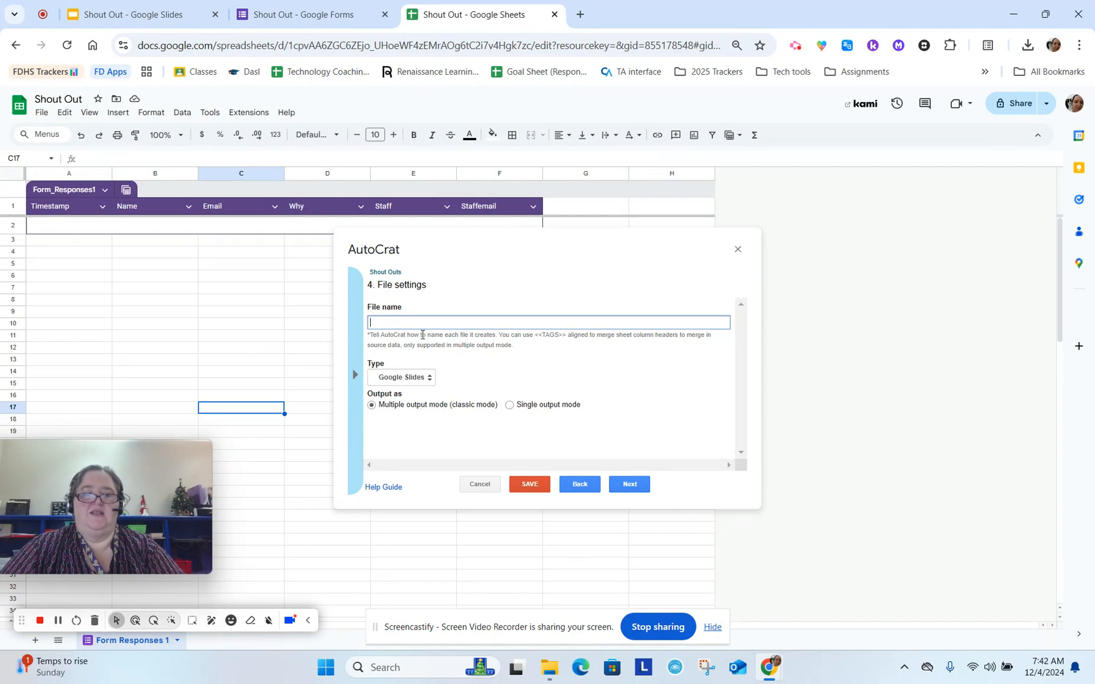
pyautogui.click(355, 375)
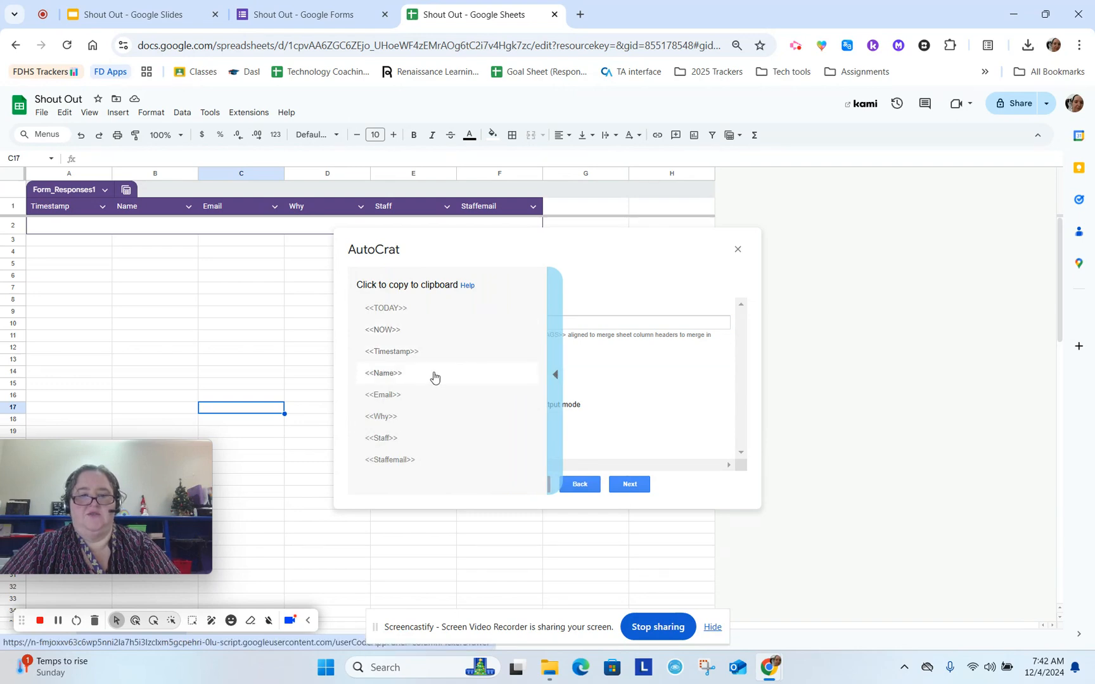
pyautogui.click(626, 321)
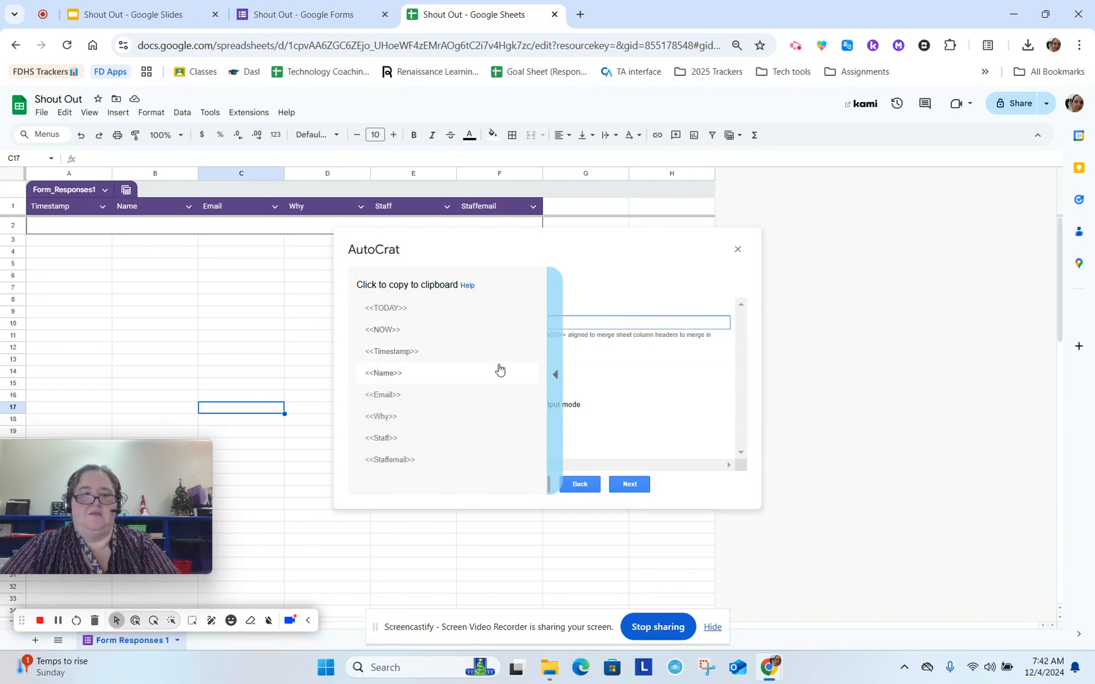
pyautogui.click(556, 375)
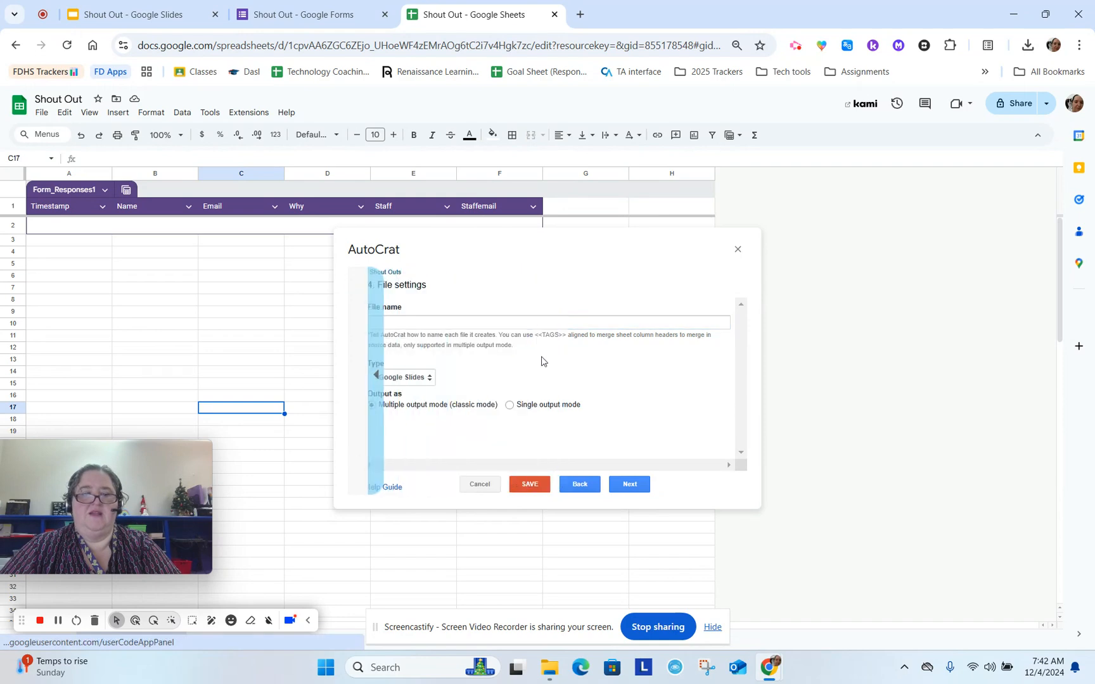
pyautogui.click(464, 323)
pyautogui.write('<<Staff>>')
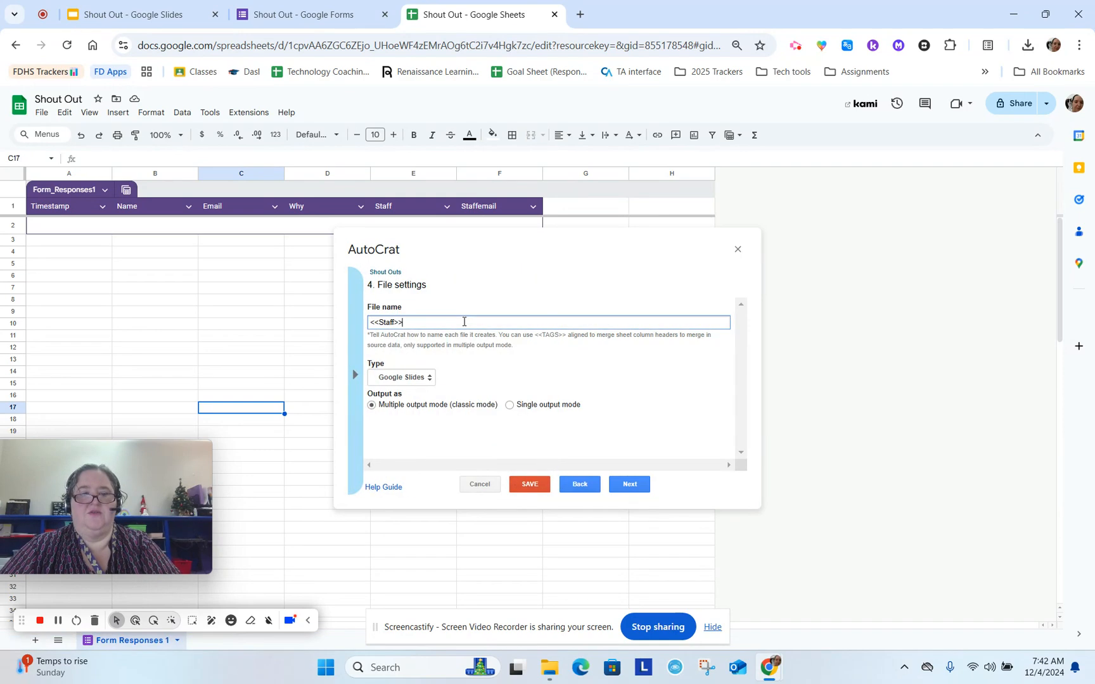
pyautogui.moveTo(448, 321); pyautogui.dragTo(338, 340)
pyautogui.hotkey('ctrl', 'c')
pyautogui.press('BackSpace')
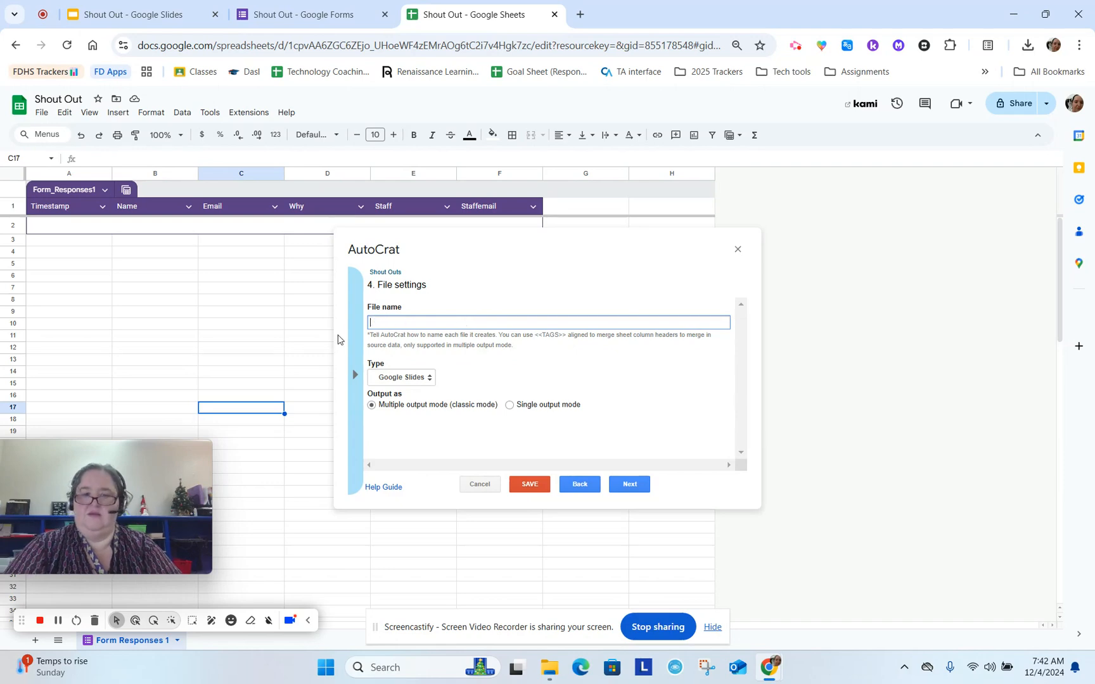
# Set the merged file name to "<<Name>> Shout out <<Staff>>" using the merge tags
pyautogui.click(355, 375)
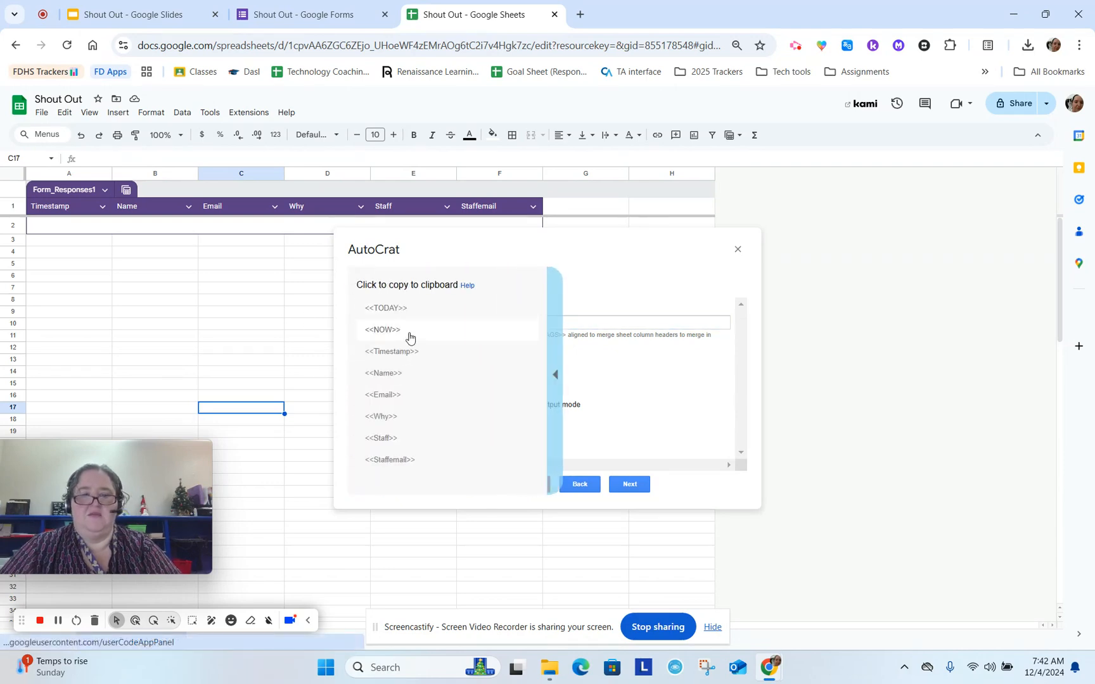
pyautogui.click(392, 378)
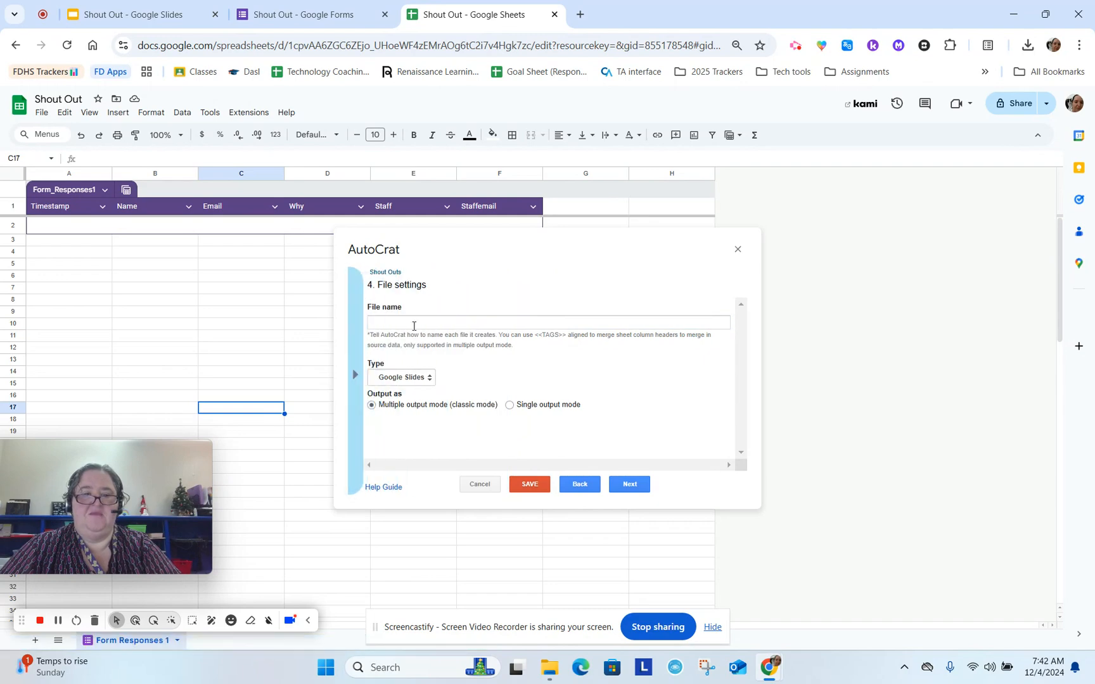
pyautogui.click(411, 323)
pyautogui.write('<<Name>>')
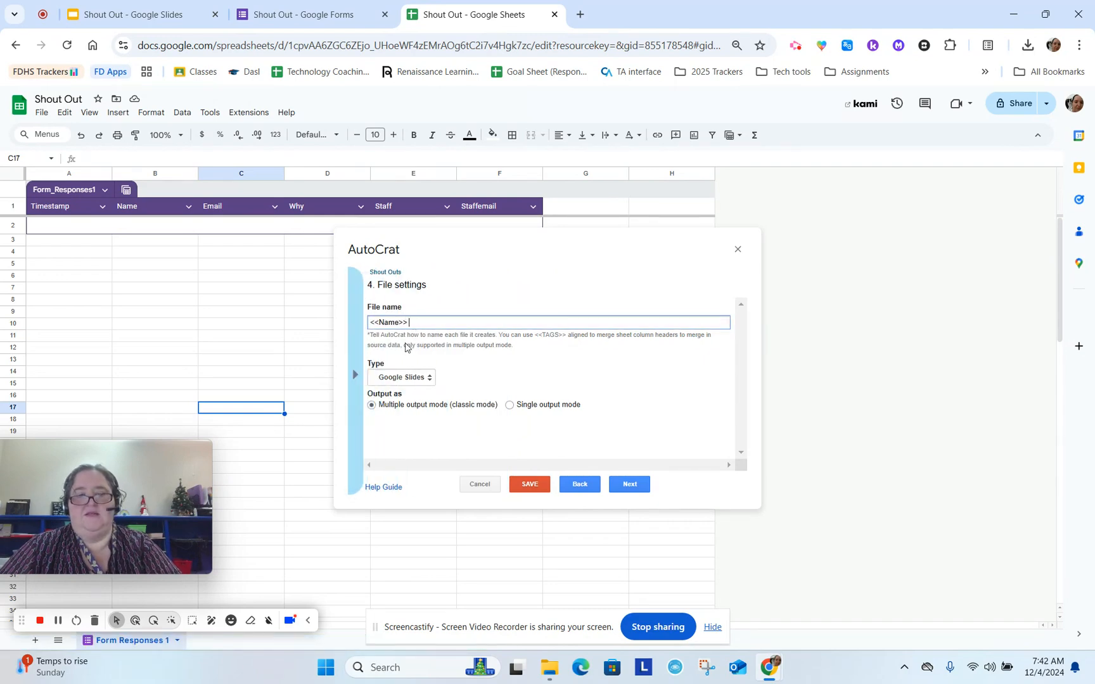
pyautogui.write('Sh')
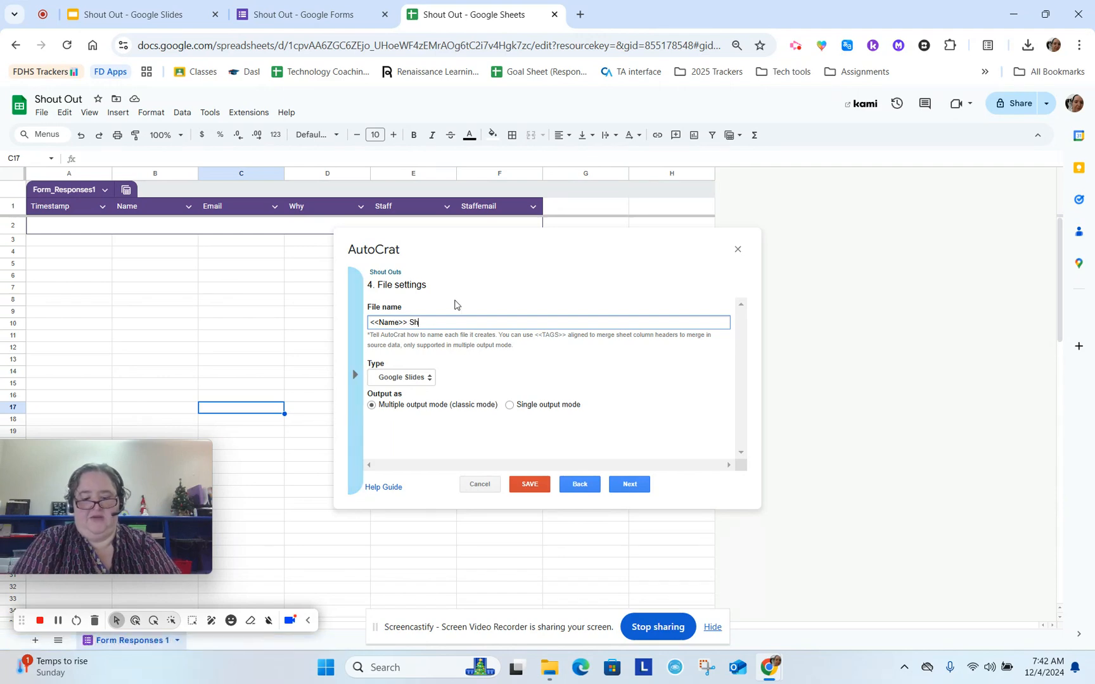
pyautogui.write('out out')
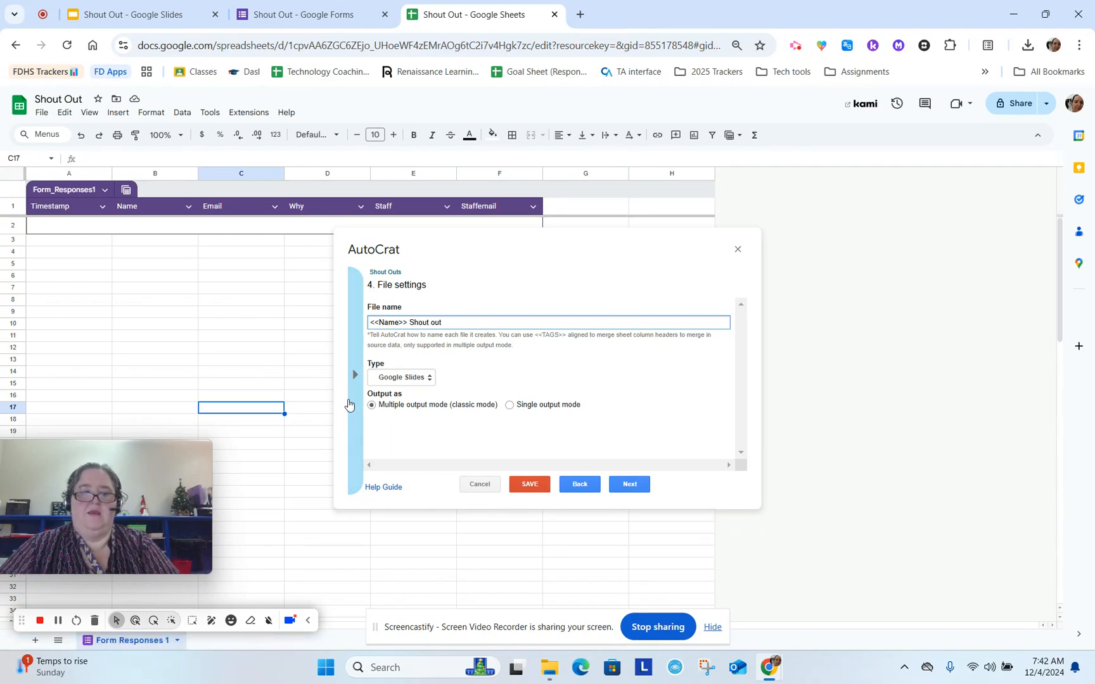
pyautogui.click(356, 377)
pyautogui.click(450, 438)
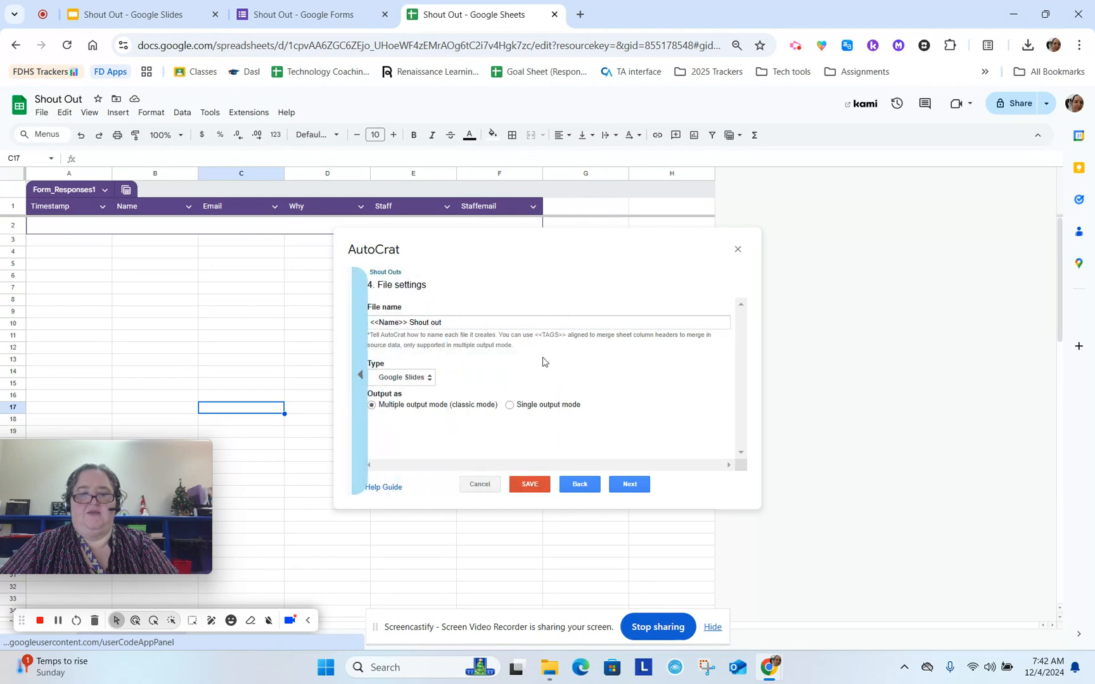
pyautogui.click(513, 322)
pyautogui.hotkey('ctrl', 'v')
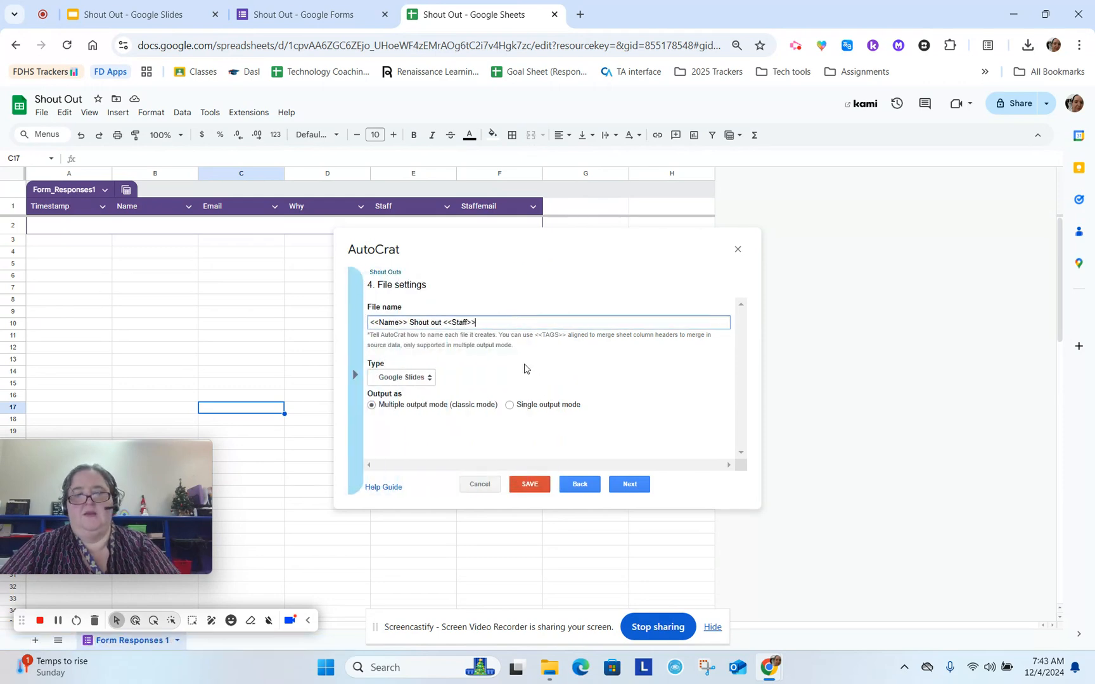
pyautogui.click(530, 362)
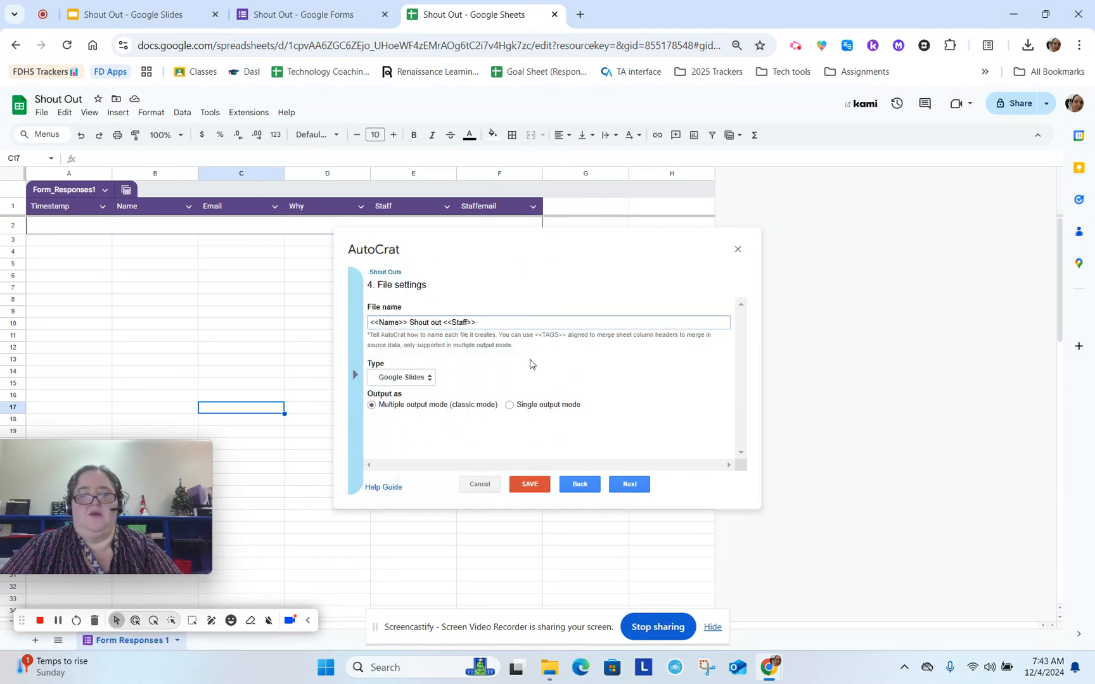
# Set the output file type to PDF and continue to the destination folder choice
pyautogui.click(409, 381)
pyautogui.click(417, 425)
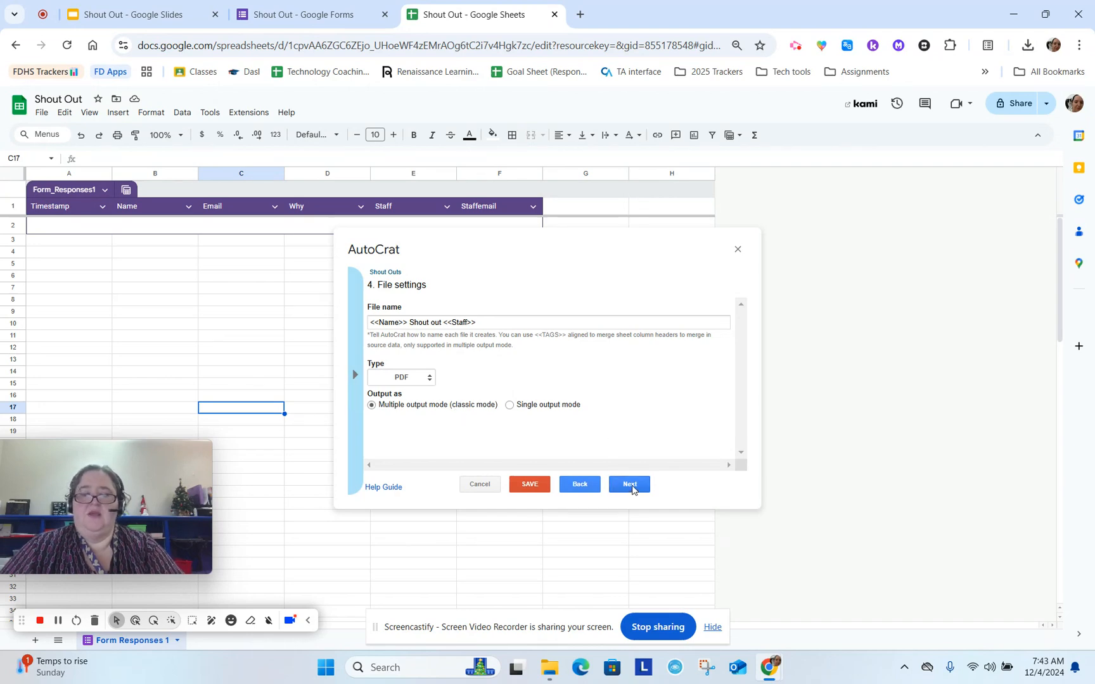
pyautogui.click(630, 486)
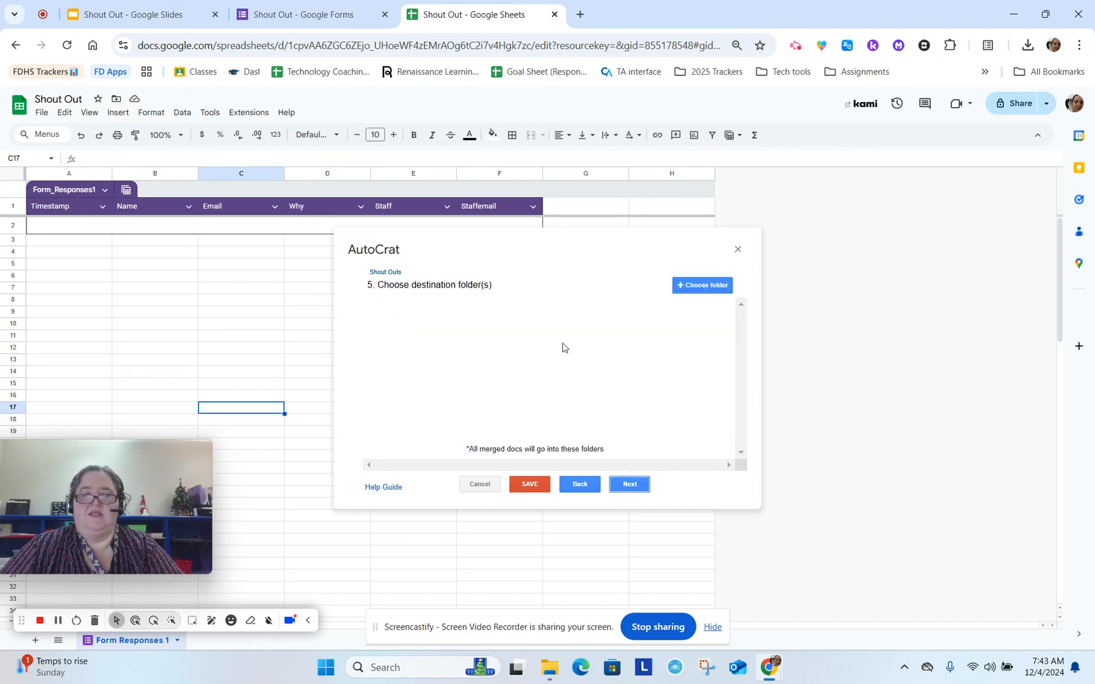
# Choose the Envelopes folder as the destination for the merged documents and continue to the dynamic folder reference
pyautogui.click(699, 286)
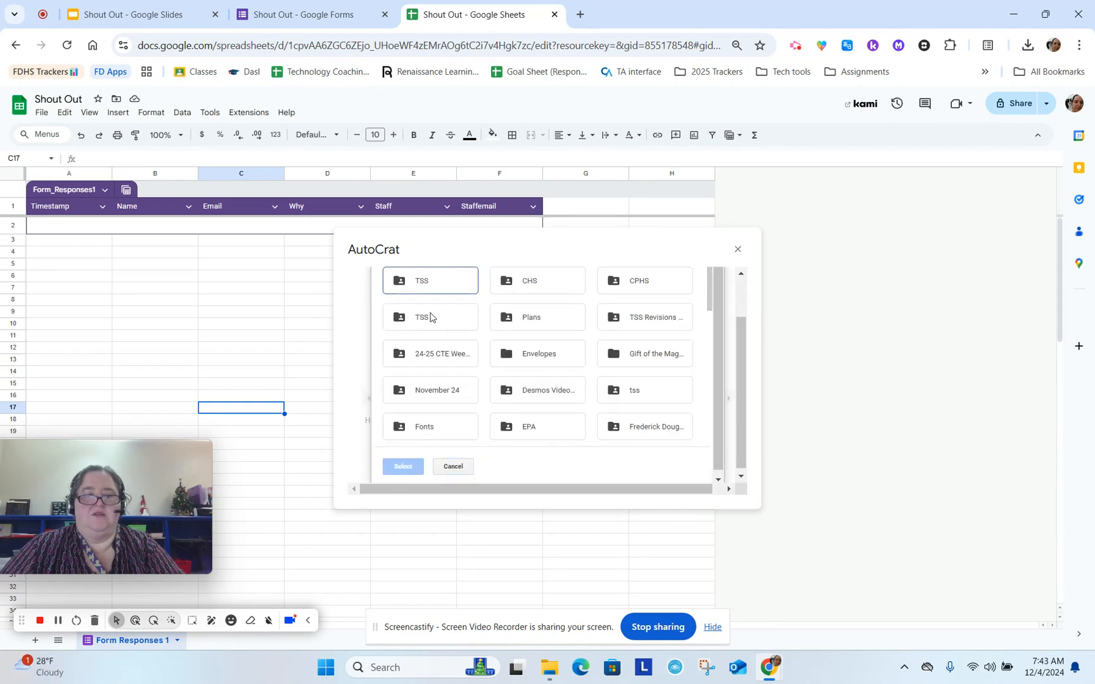
pyautogui.click(540, 353)
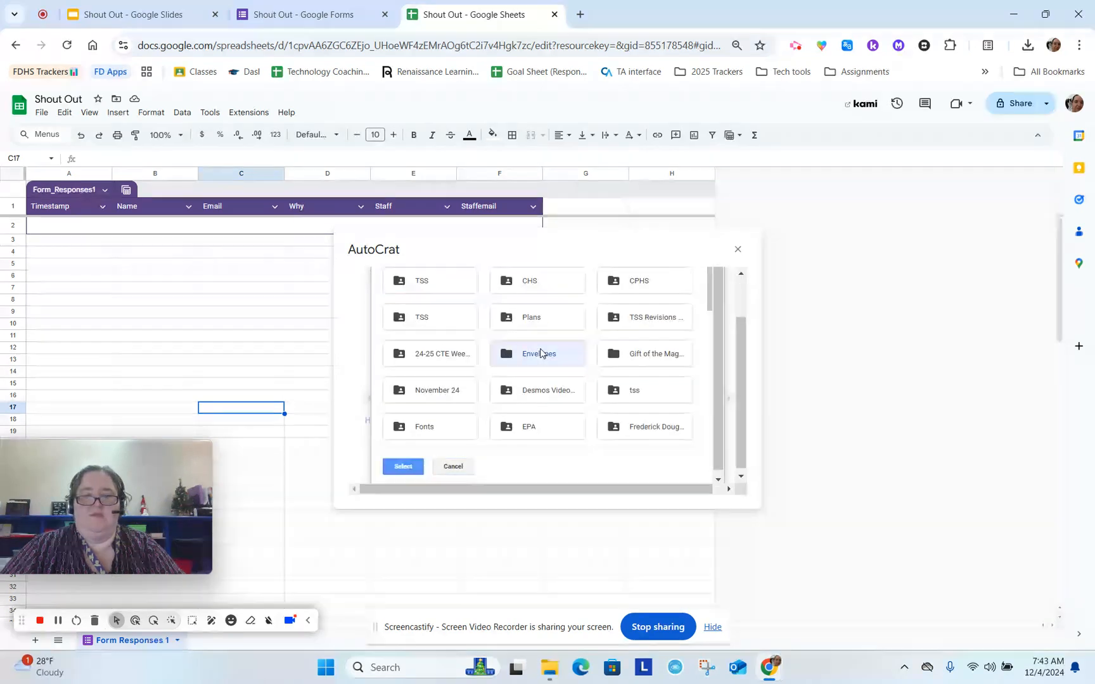
pyautogui.click(403, 466)
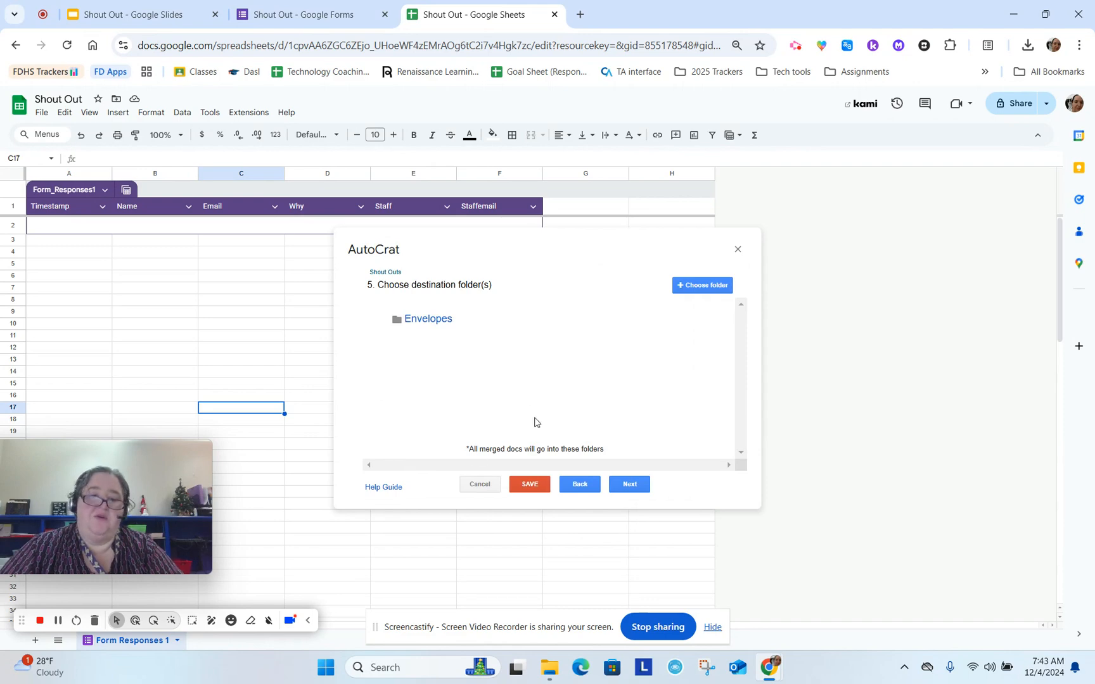
pyautogui.click(630, 487)
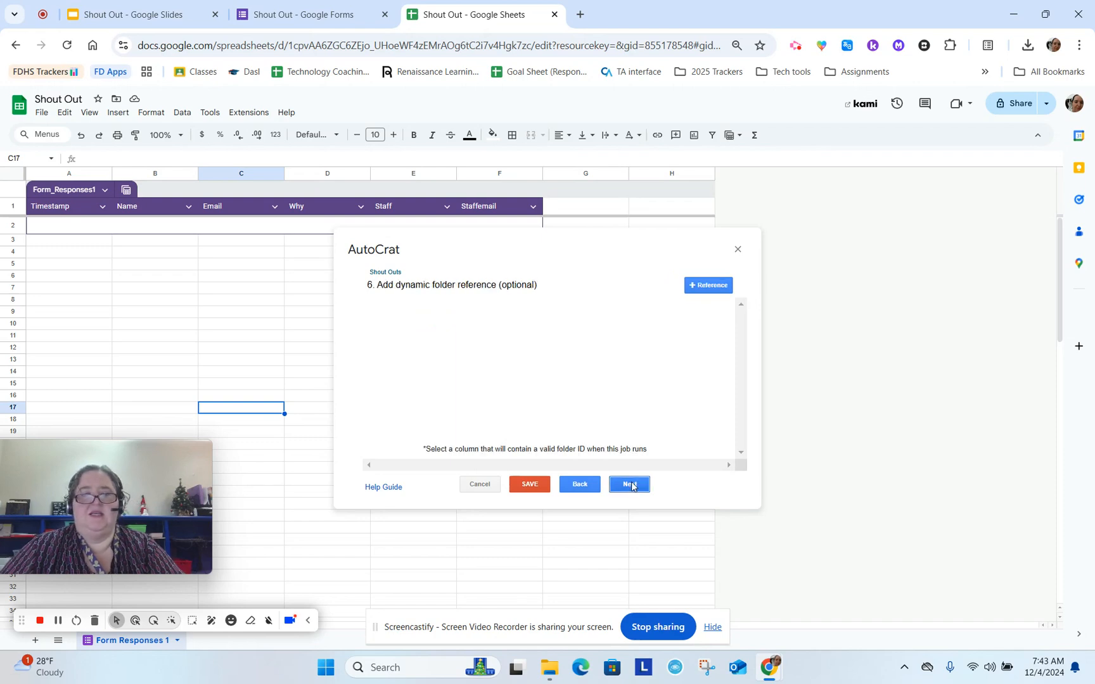
# Skip the optional dynamic folder reference and merge condition, and turn on sharing of the merged document
pyautogui.click(634, 486)
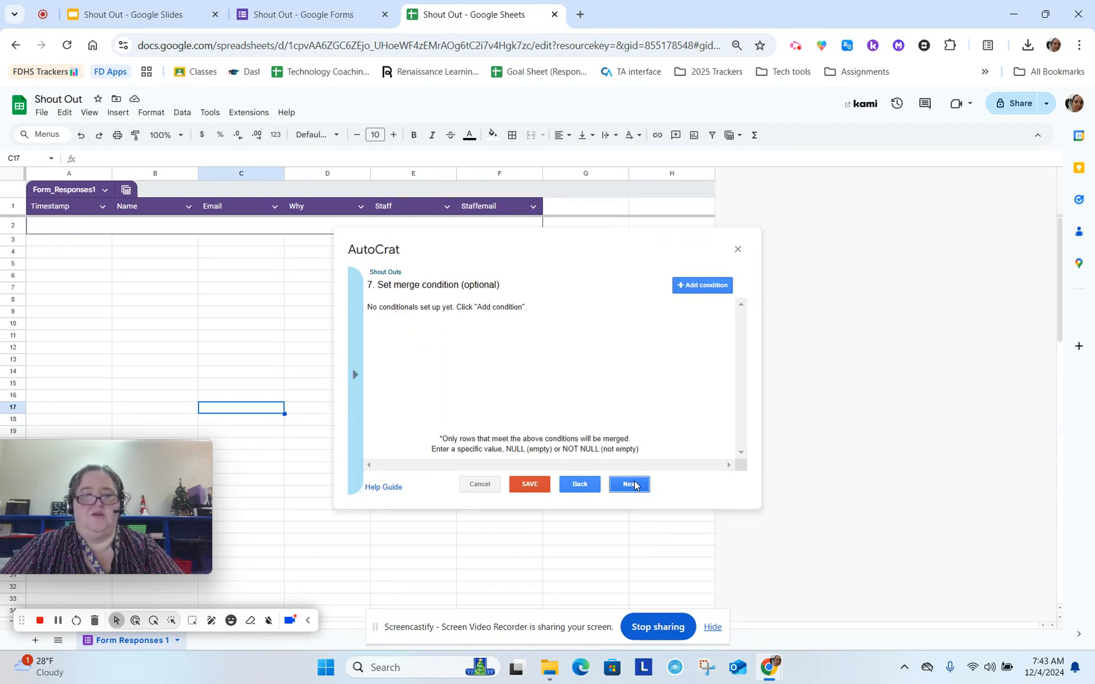
pyautogui.click(635, 485)
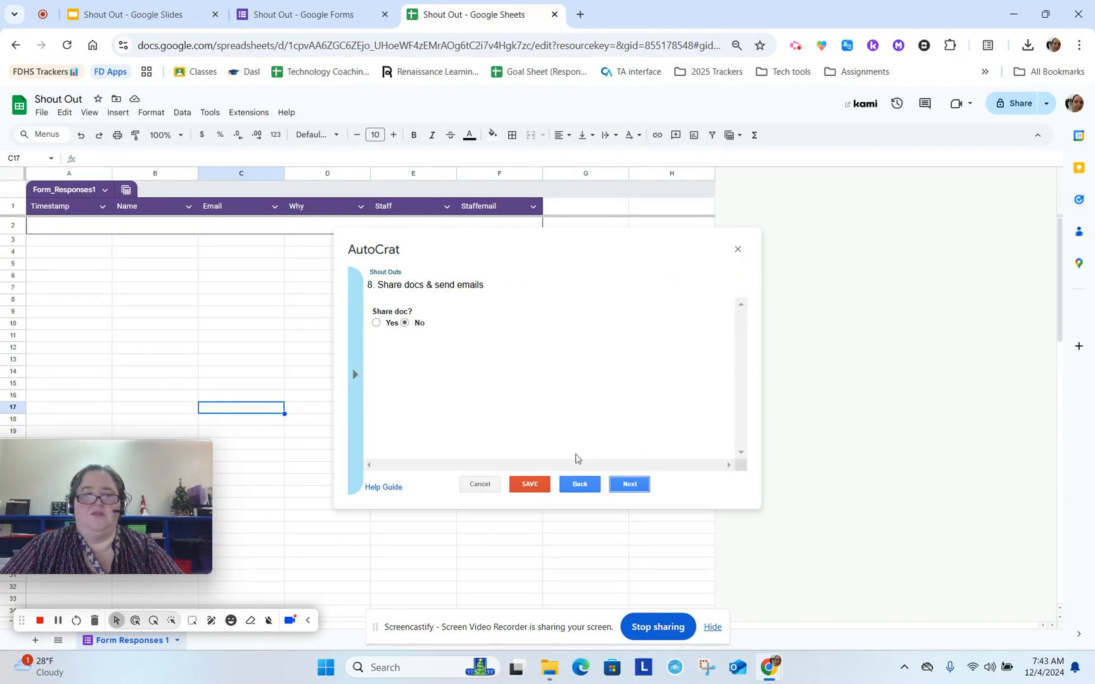
pyautogui.click(376, 323)
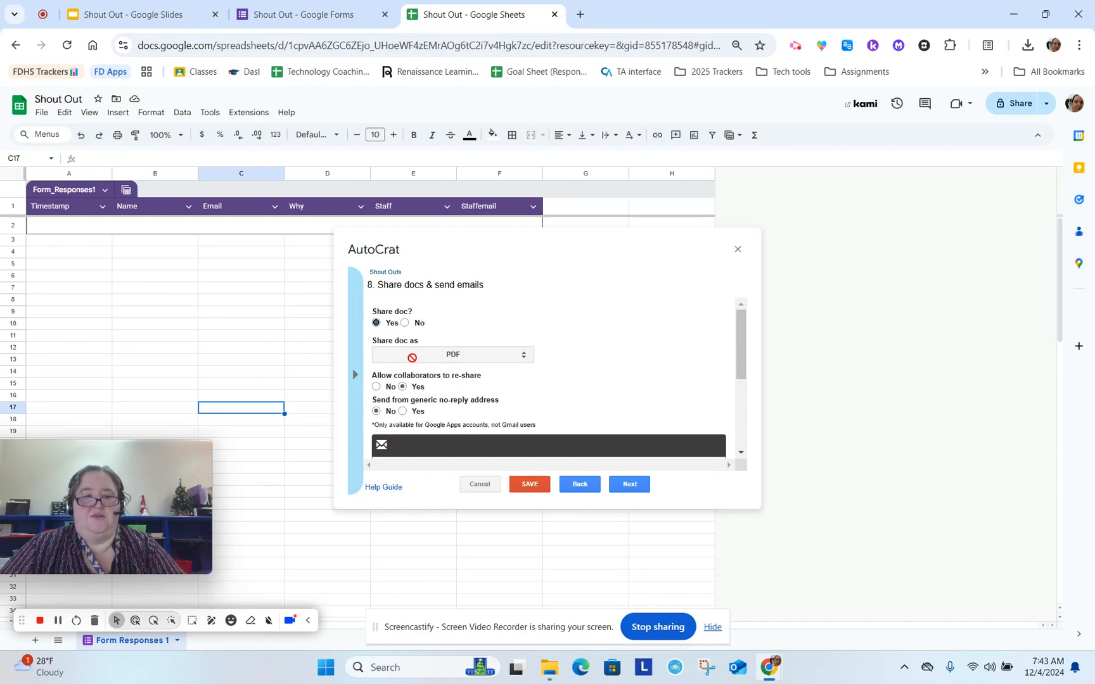
# Review the PDF sharing, re-share and no-reply address options and the email fields in the share settings
pyautogui.scroll(-2, 649, 334)
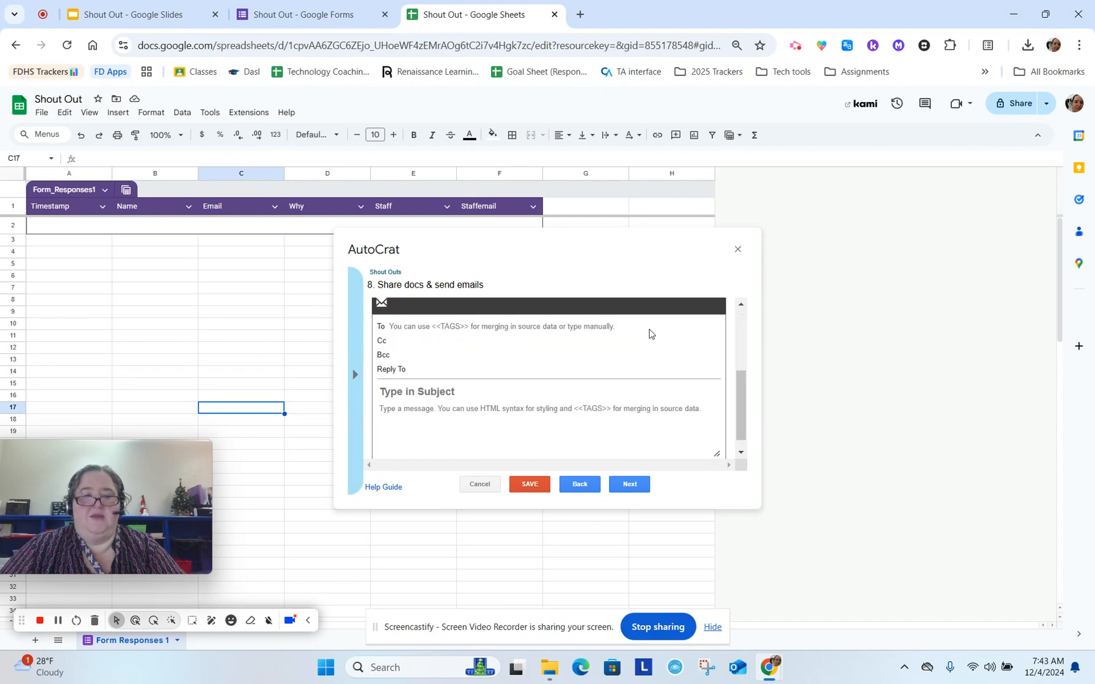
pyautogui.scroll(2, 650, 334)
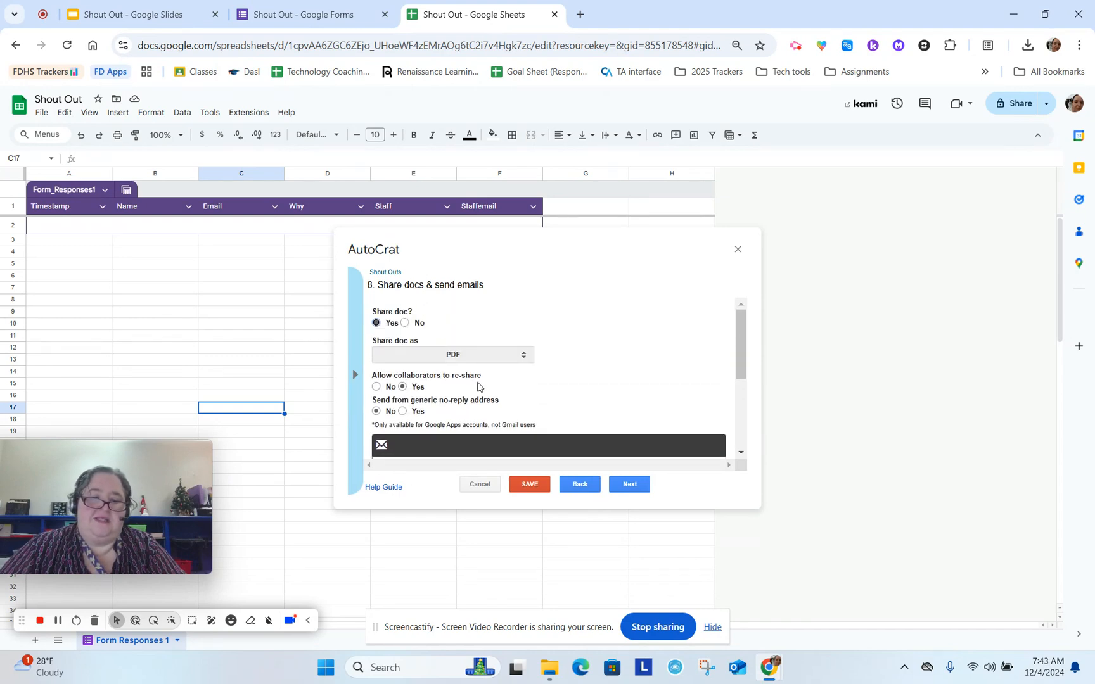
pyautogui.scroll(-3, 548, 380)
pyautogui.scroll(2, 545, 379)
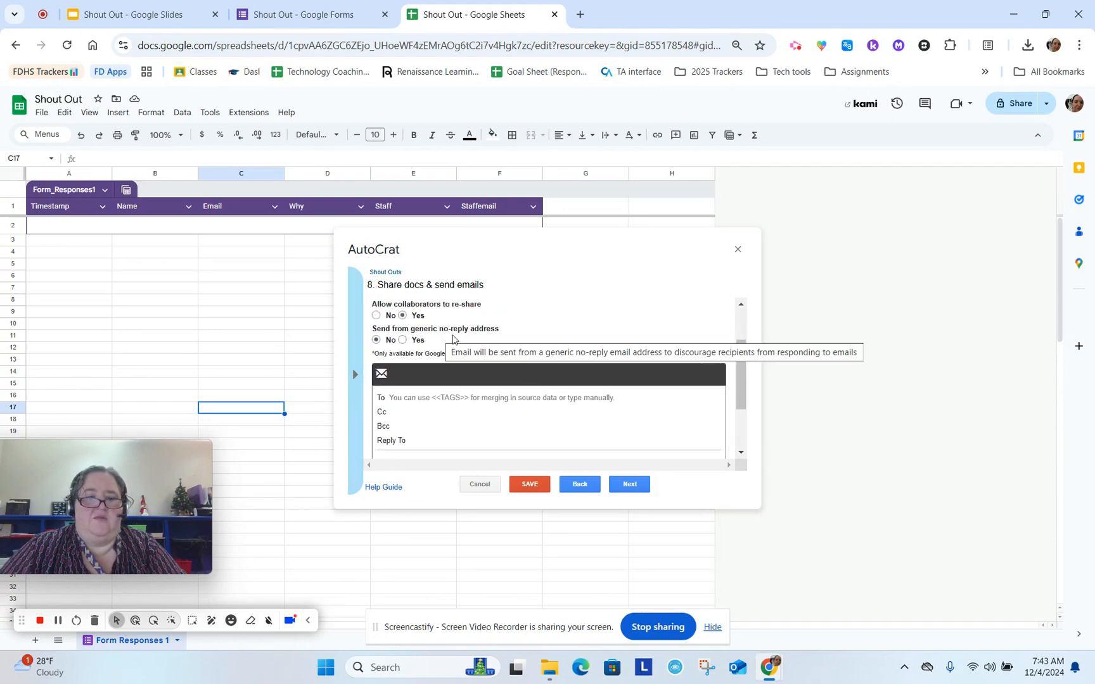
pyautogui.scroll(-2, 542, 346)
pyautogui.scroll(2, 543, 349)
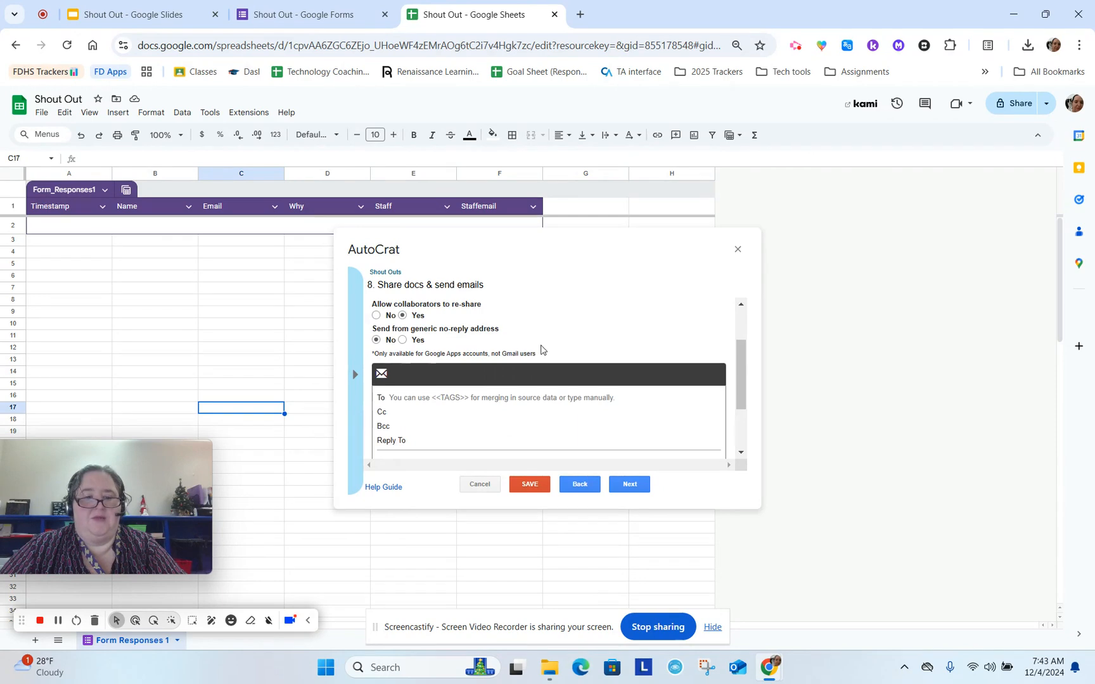
pyautogui.scroll(-3, 520, 383)
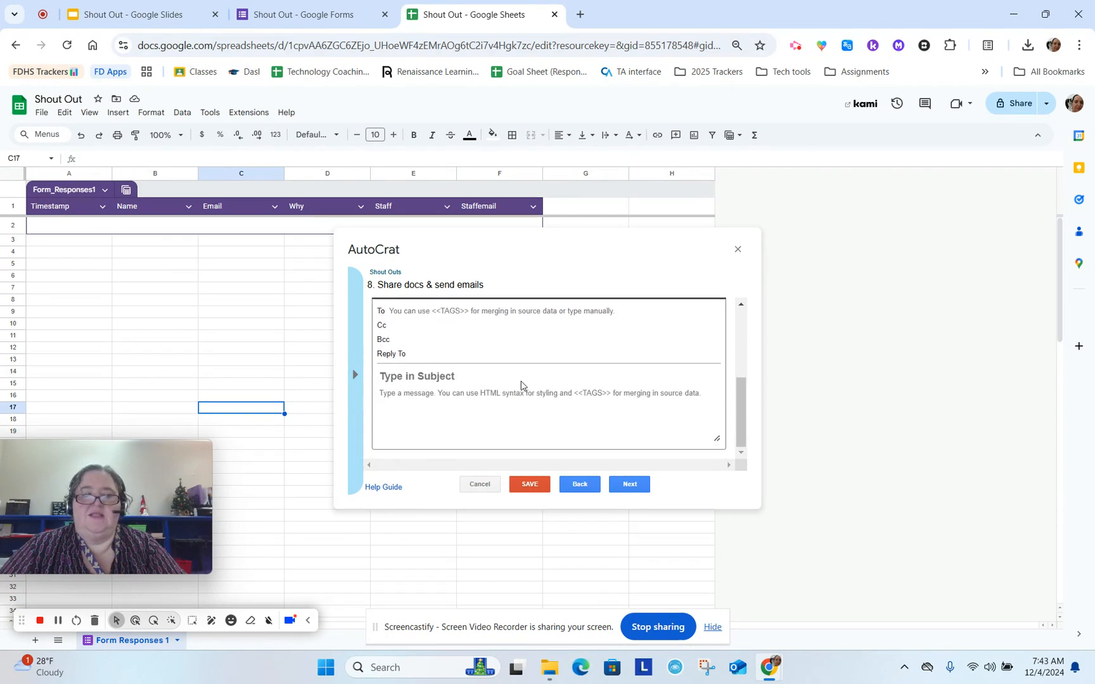
pyautogui.scroll(2, 520, 383)
pyautogui.scroll(-1, 449, 388)
pyautogui.scroll(-1, 450, 388)
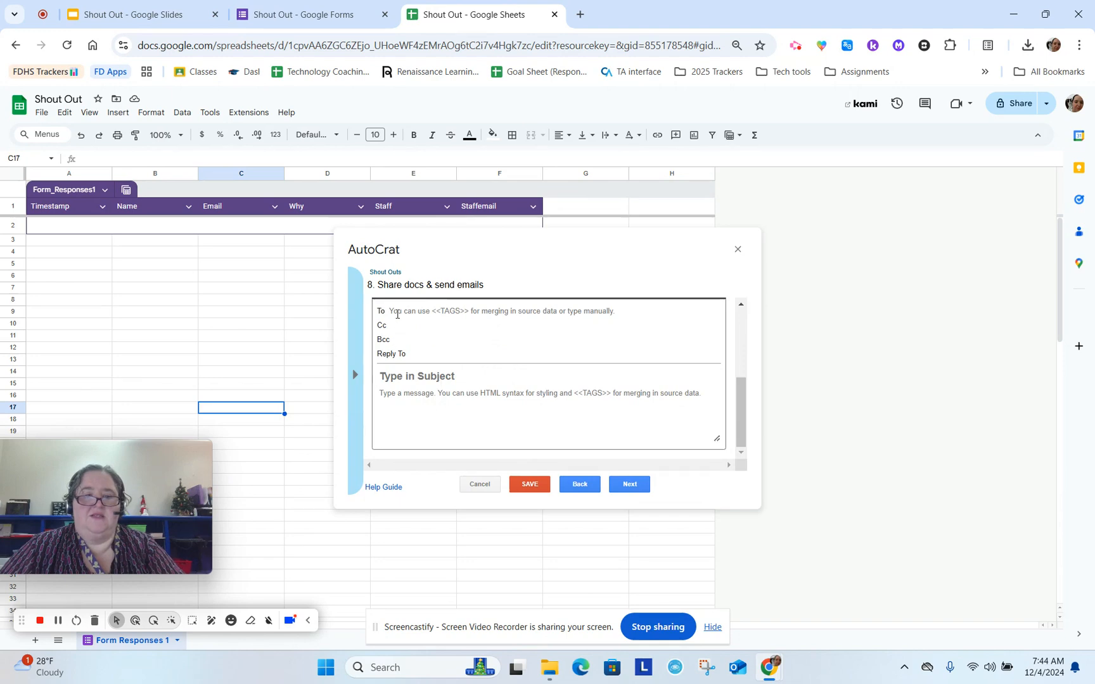
# Set the email's To recipient to the <<Email>> merge tag
pyautogui.click(397, 314)
pyautogui.click(355, 374)
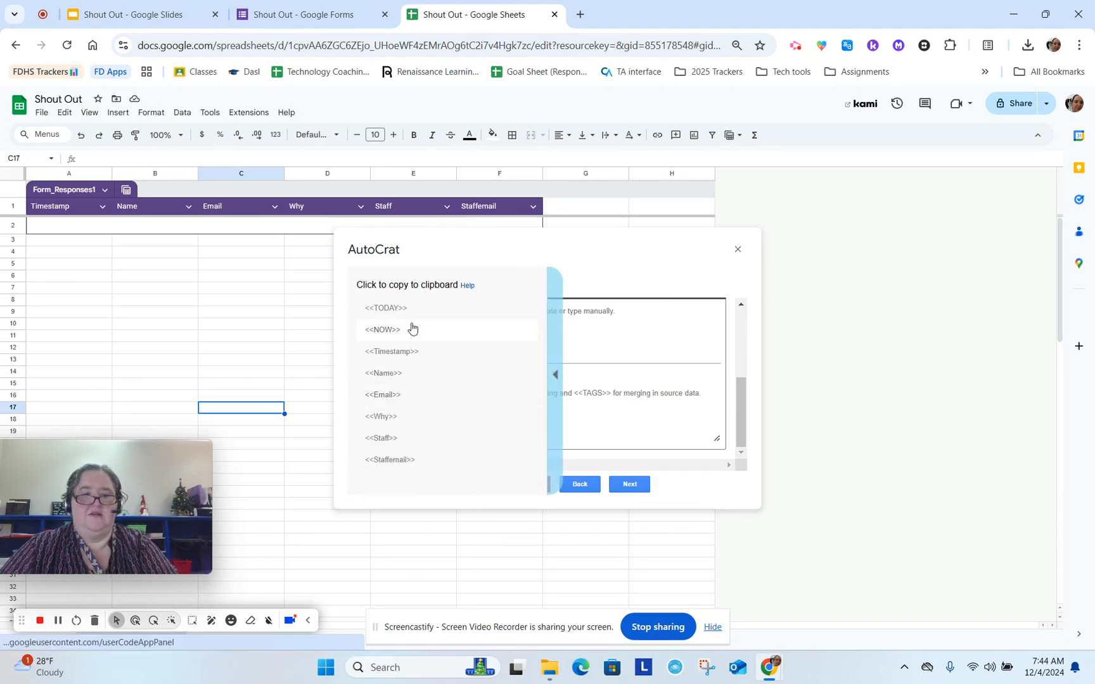
pyautogui.click(400, 396)
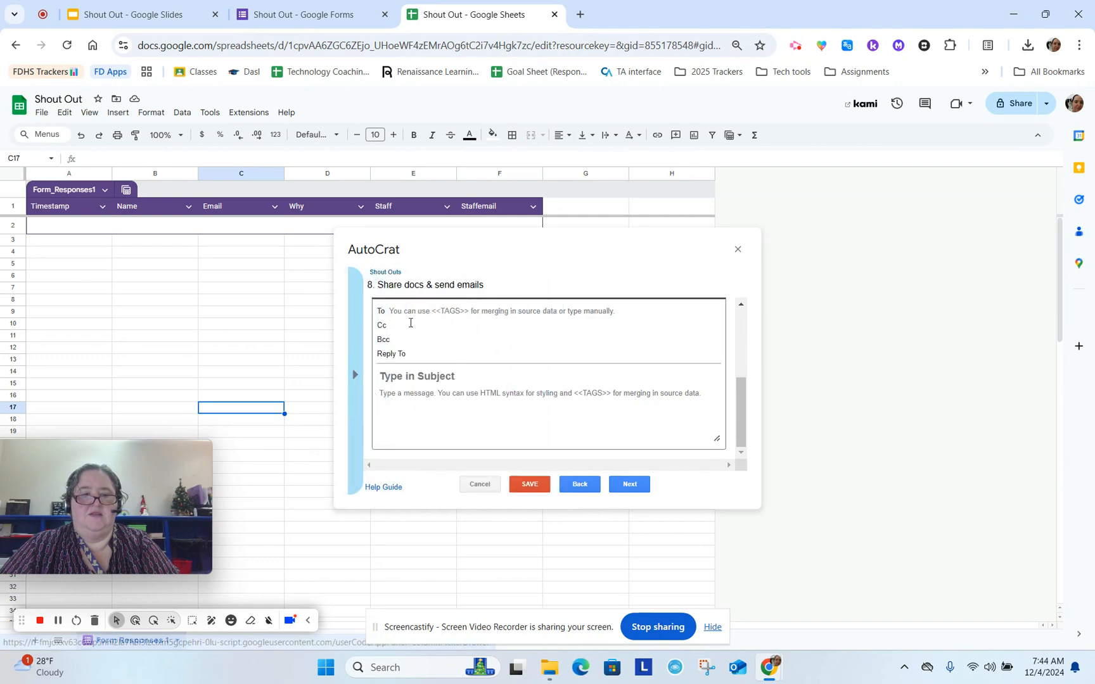
pyautogui.click(409, 311)
pyautogui.write('<<Email>>')
# Set the email's Reply To address to the <<Staffemail>> merge tag
pyautogui.click(355, 375)
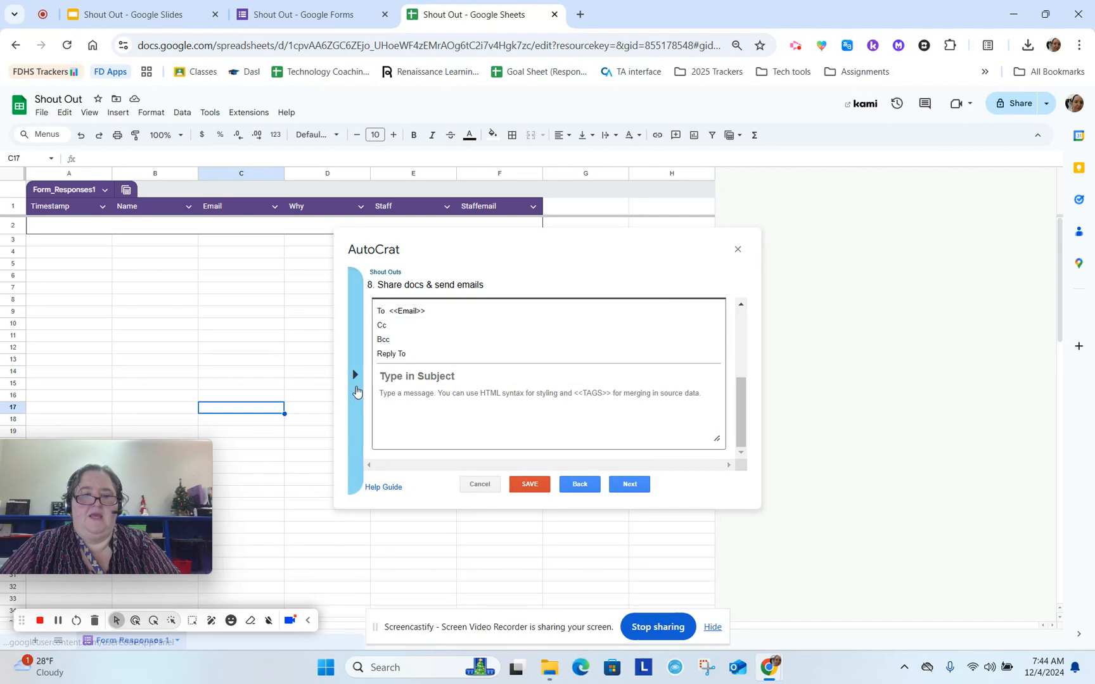
pyautogui.click(409, 461)
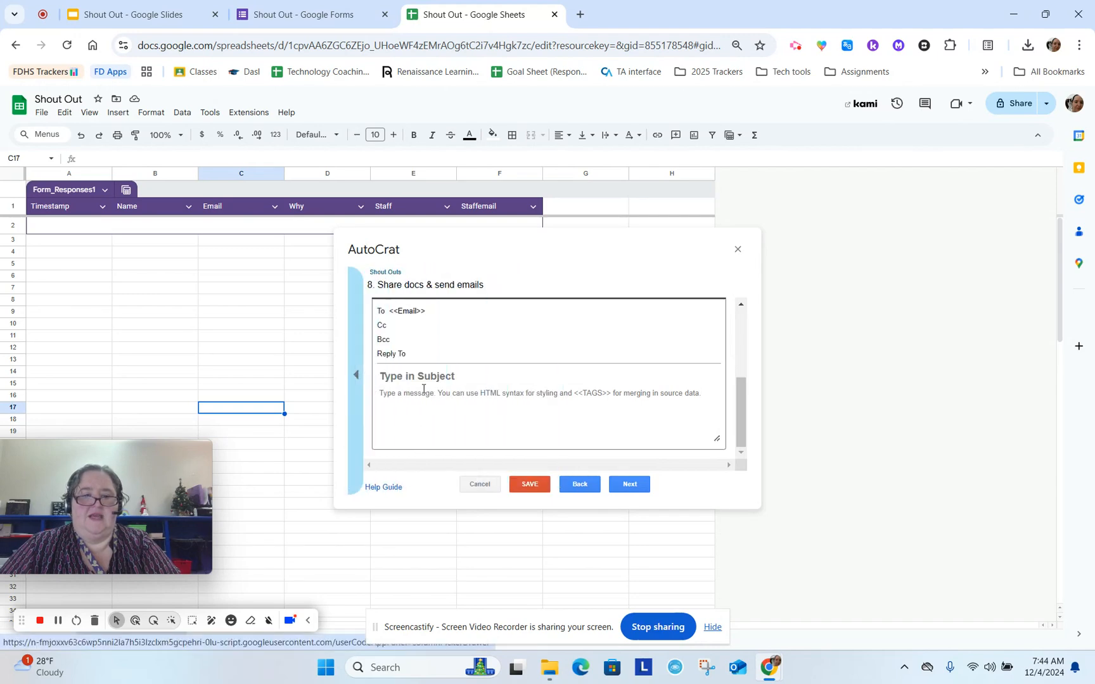
pyautogui.click(426, 354)
pyautogui.write('<<Staffemail>>')
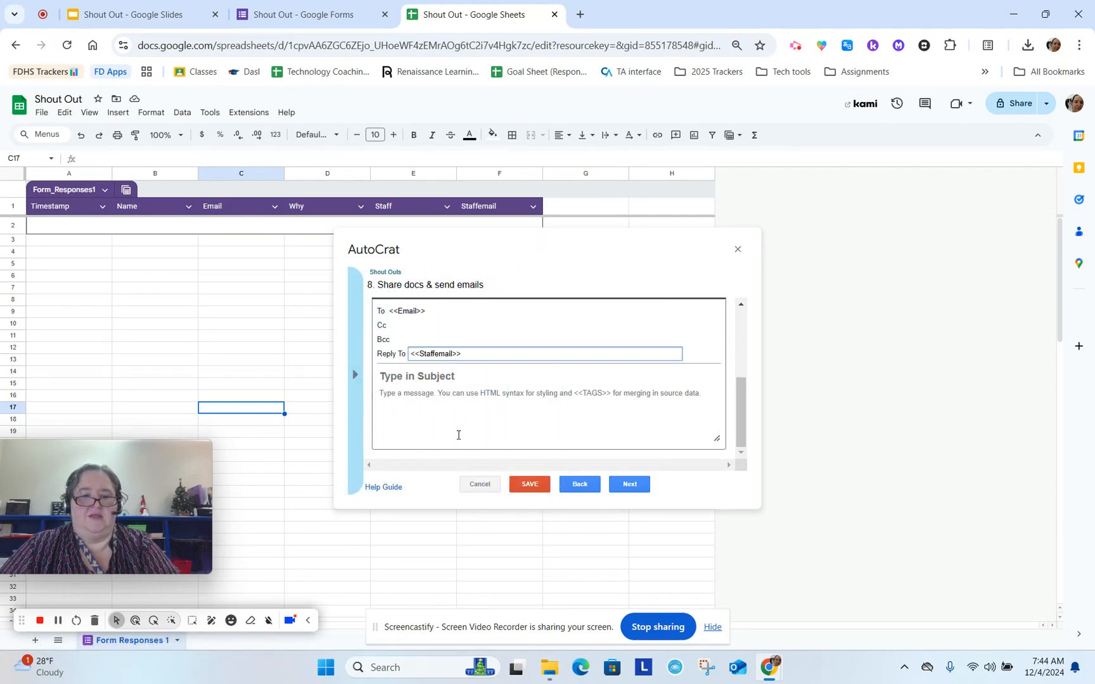
# Enter "You got a shout out!" as the email subject
pyautogui.click(356, 375)
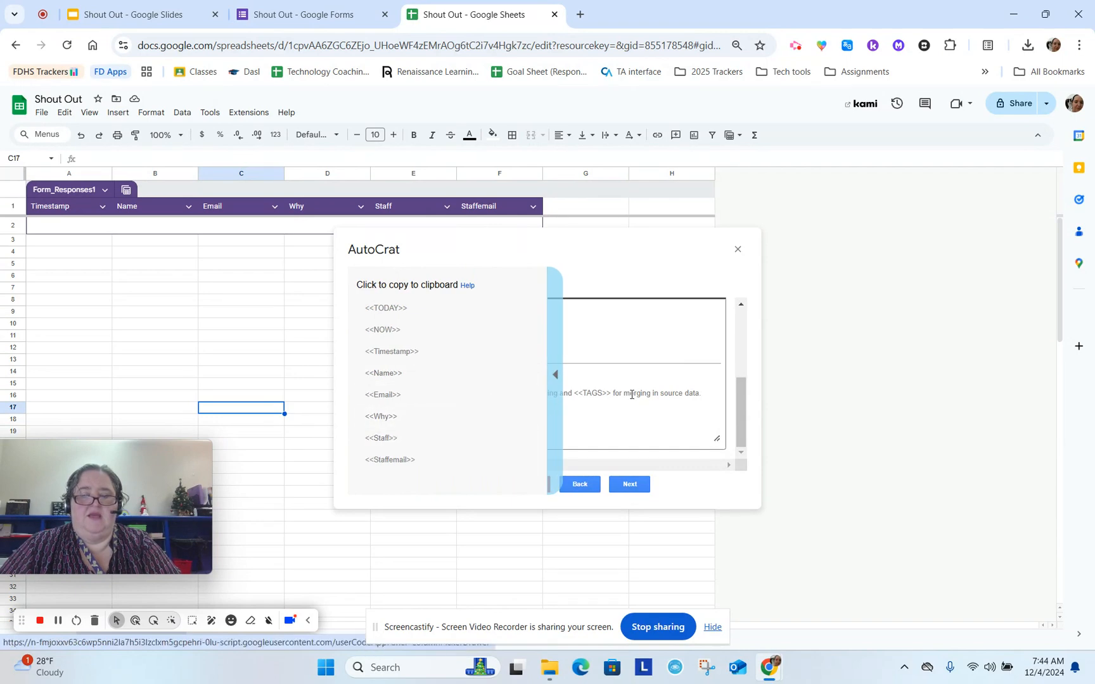
pyautogui.click(622, 378)
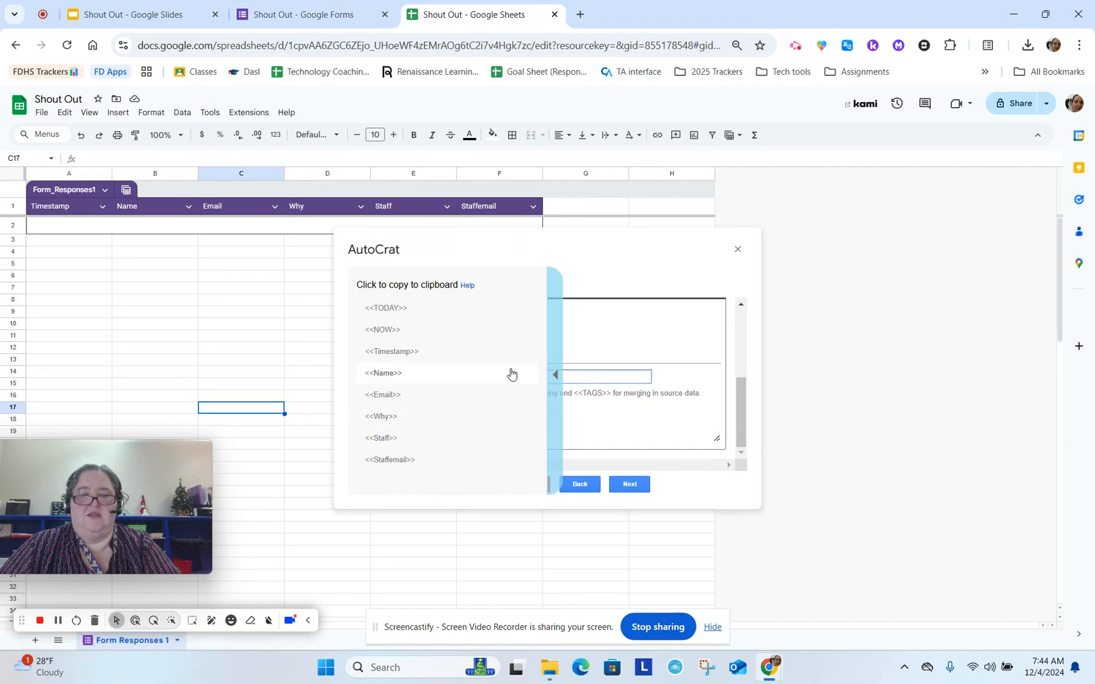
pyautogui.click(556, 375)
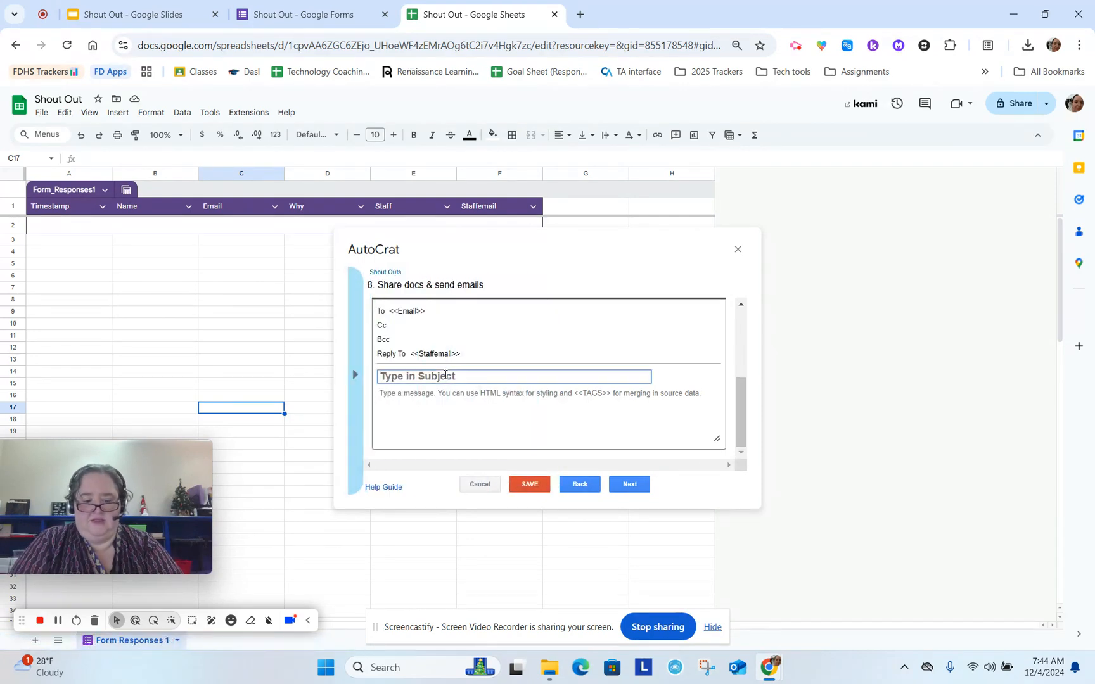
pyautogui.write('You got a shout out!')
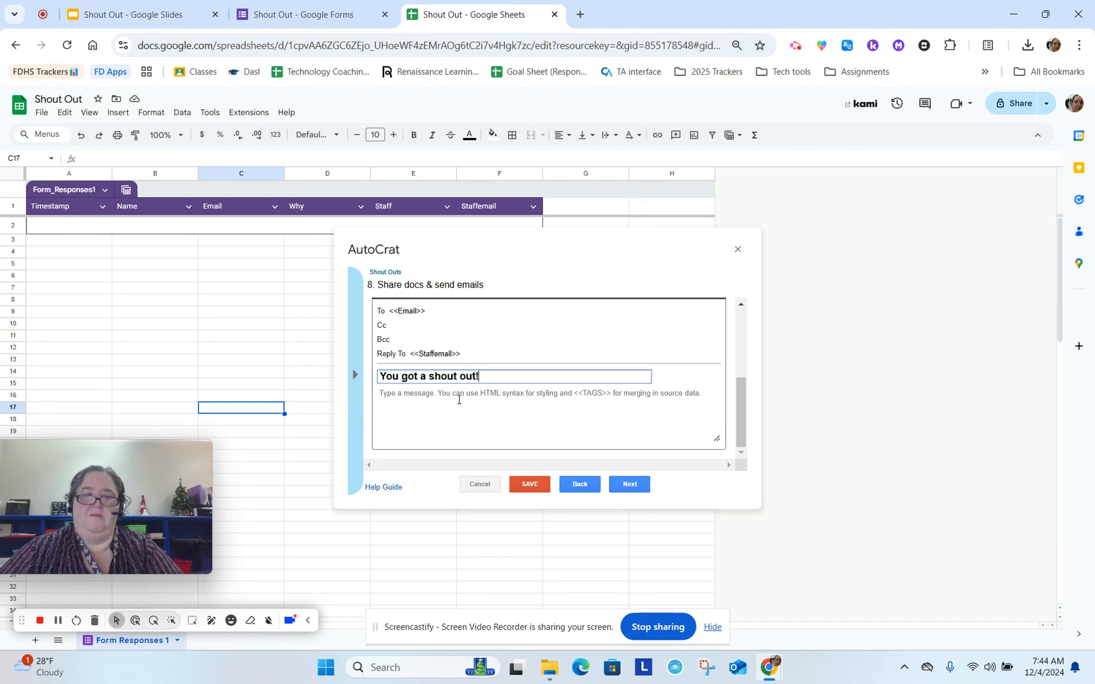
# Begin the email message with the <<Name>> merge tag followed by a comma and a blank line
pyautogui.click(355, 375)
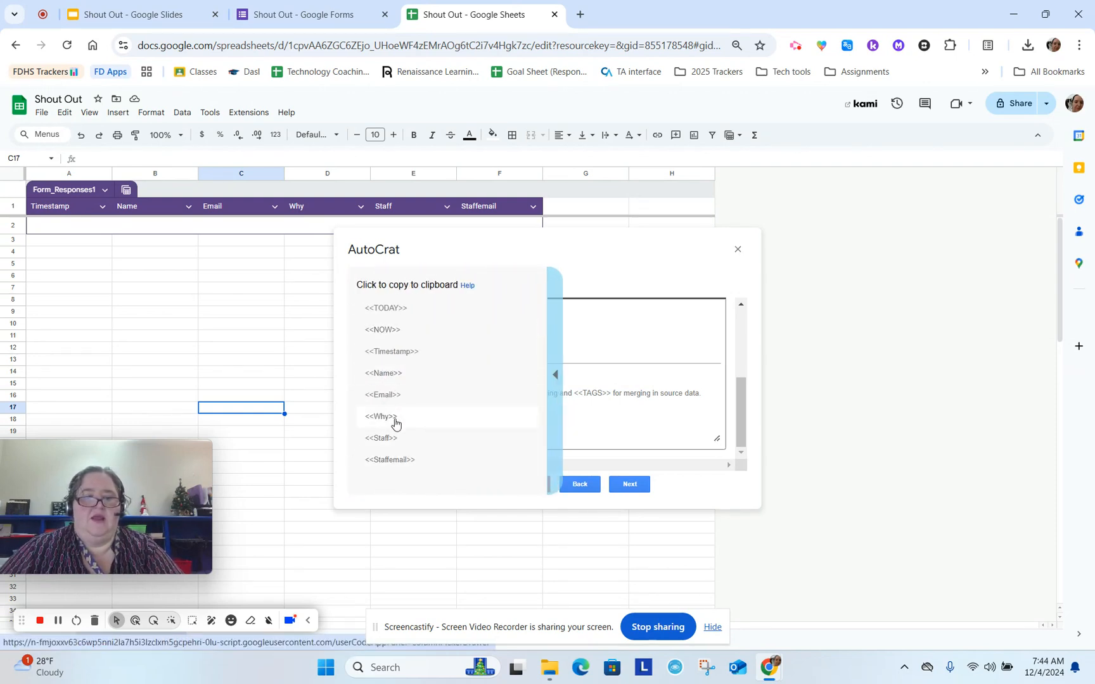
pyautogui.click(393, 376)
pyautogui.click(398, 394)
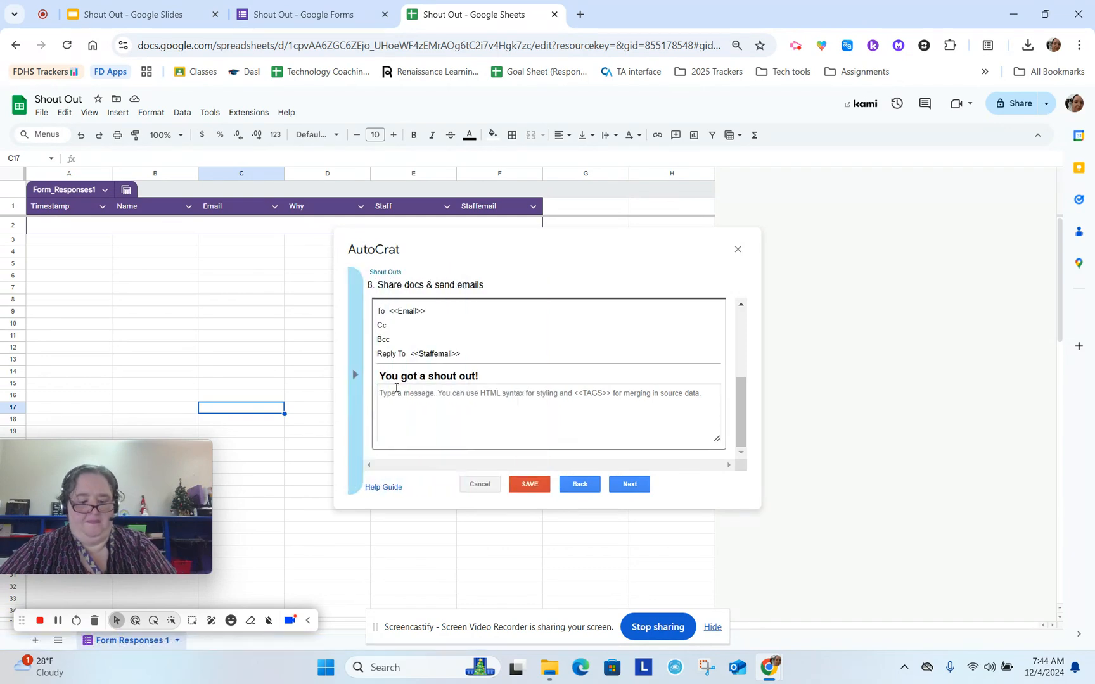
pyautogui.write('<<Name>>')
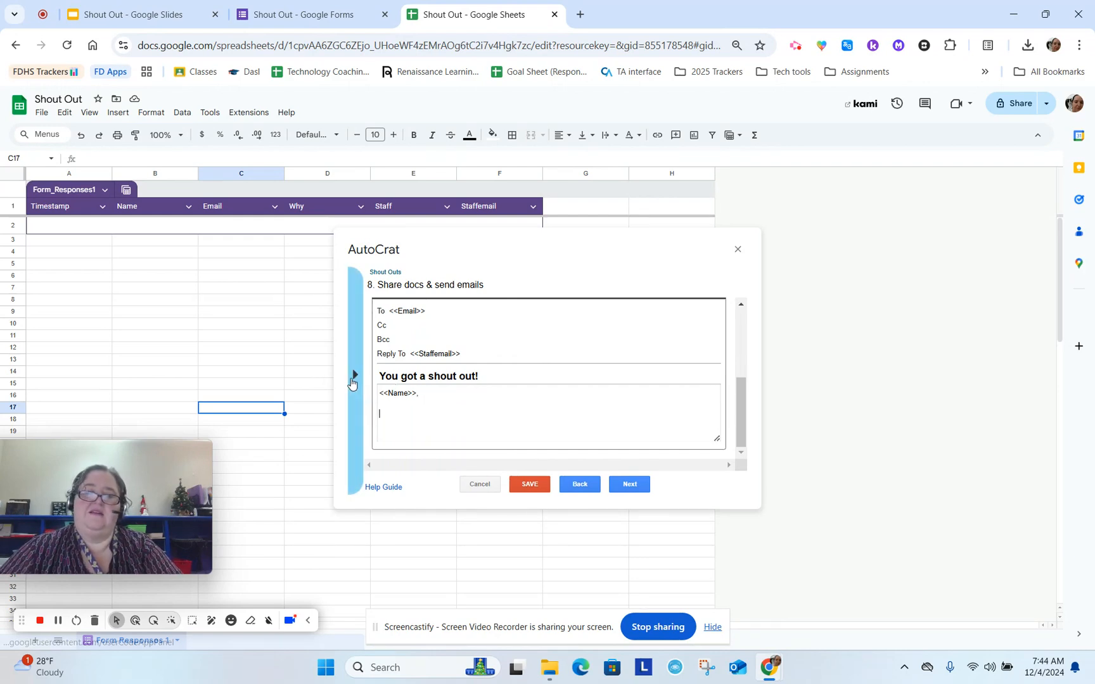
# Add the <<Why>> merge tag below the greeting and sign the message with the <<Staff>> tag, separated by a blank line
pyautogui.click(355, 374)
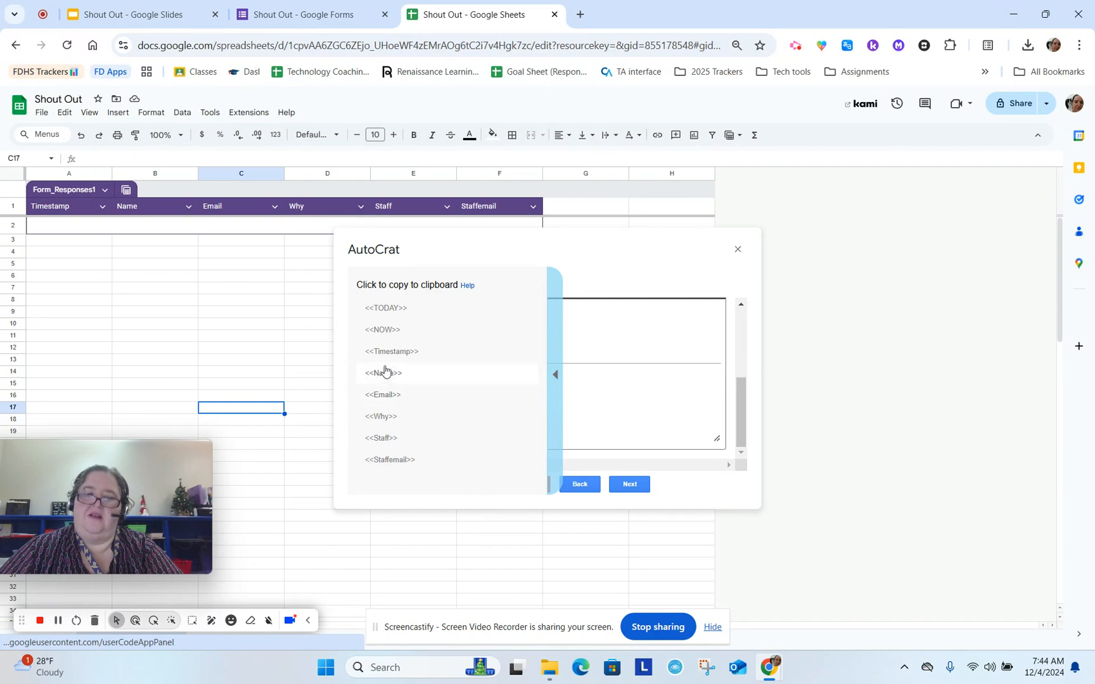
pyautogui.click(391, 420)
pyautogui.hotkey('ctrl', 'c')
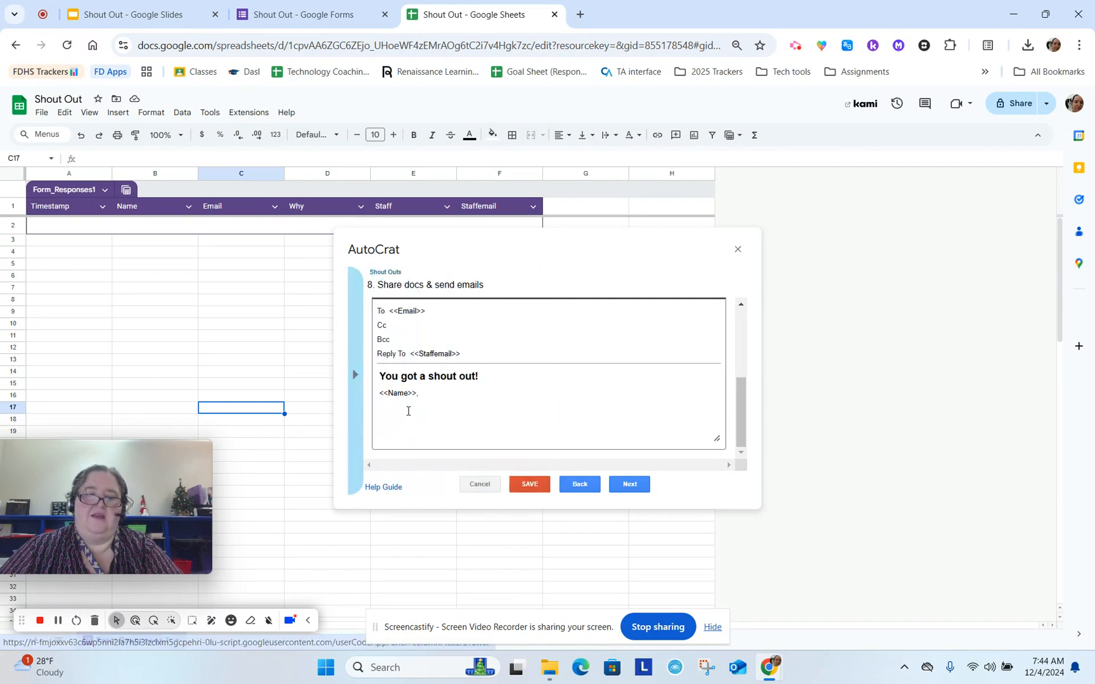
pyautogui.click(408, 412)
pyautogui.hotkey('ctrl', 'v')
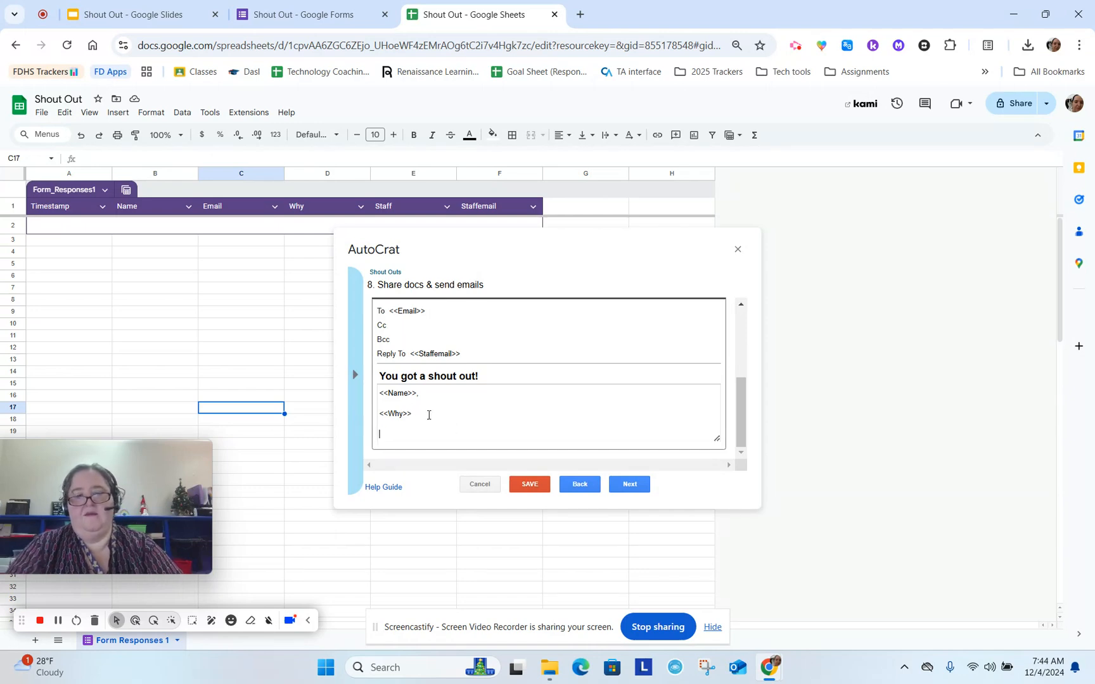
pyautogui.click(354, 375)
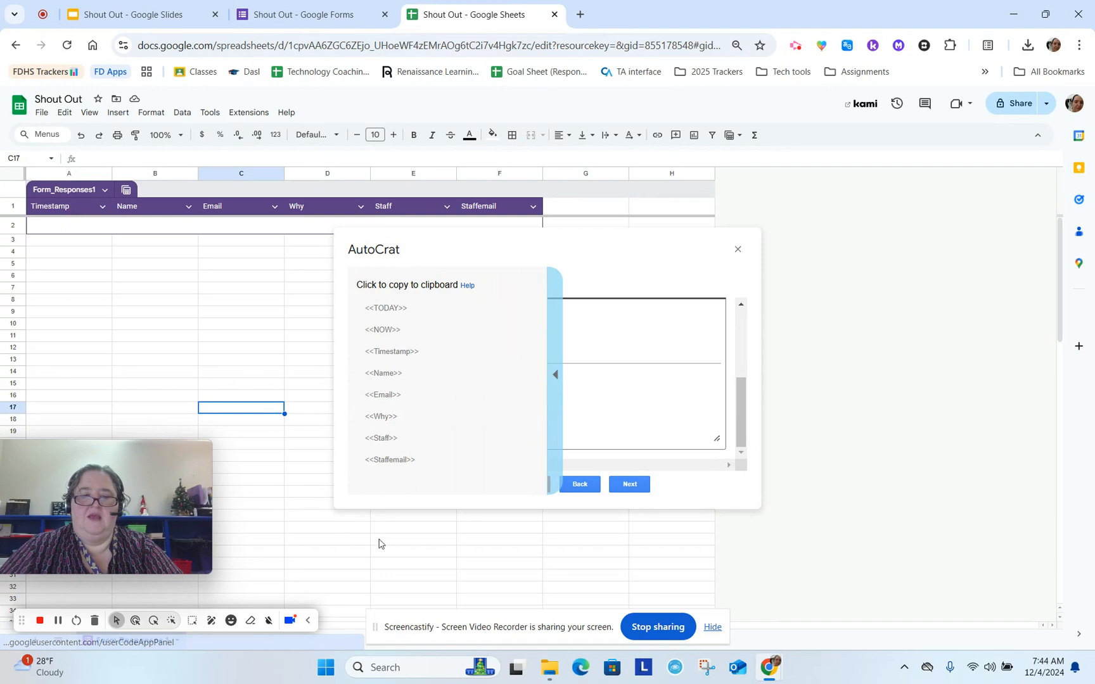
pyautogui.click(397, 439)
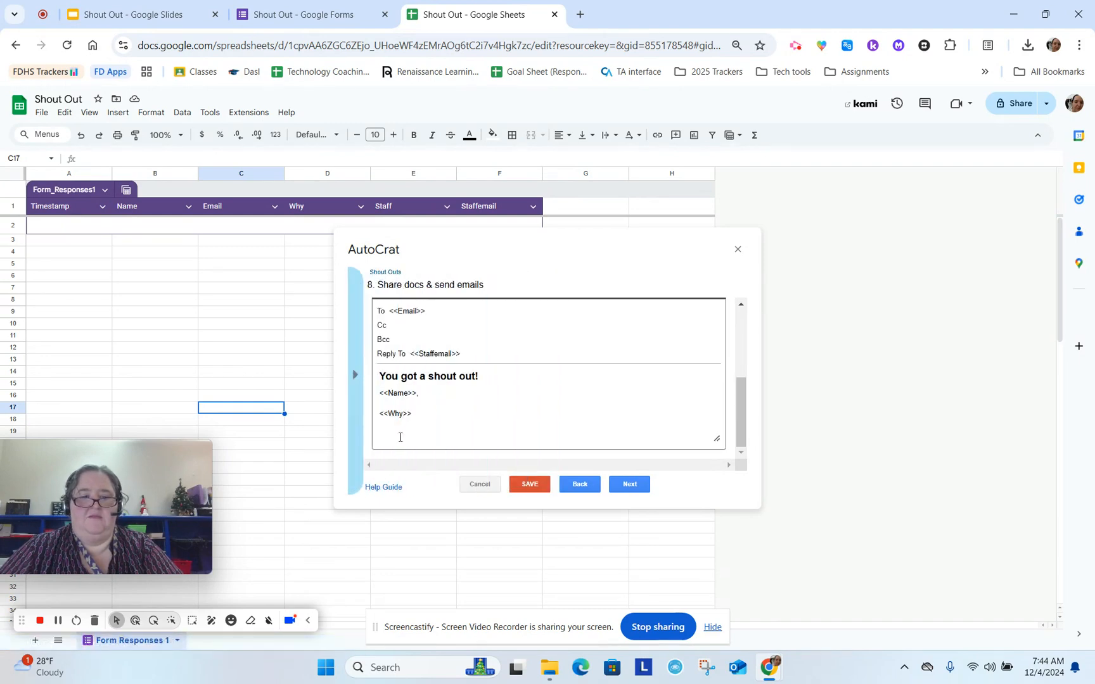
pyautogui.click(505, 436)
pyautogui.write('<<Staff>>')
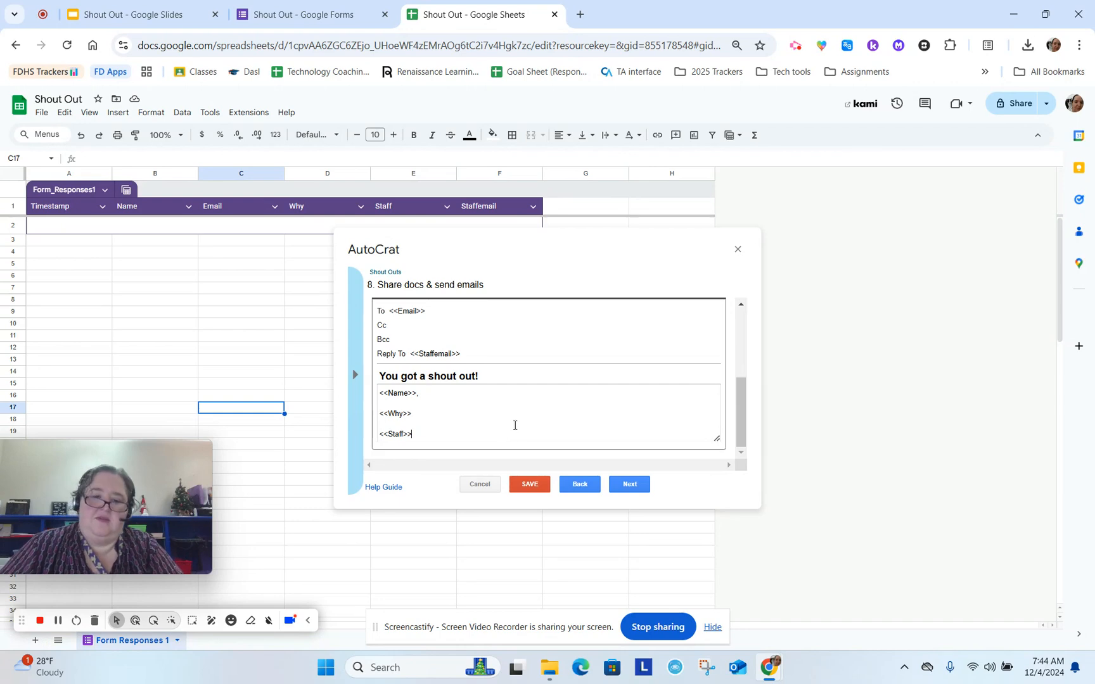
# Add the closing line "PS This shout out is also attached if you want to print it out." below the <<Staff>> tag
pyautogui.press('Return')
pyautogui.press('Return')
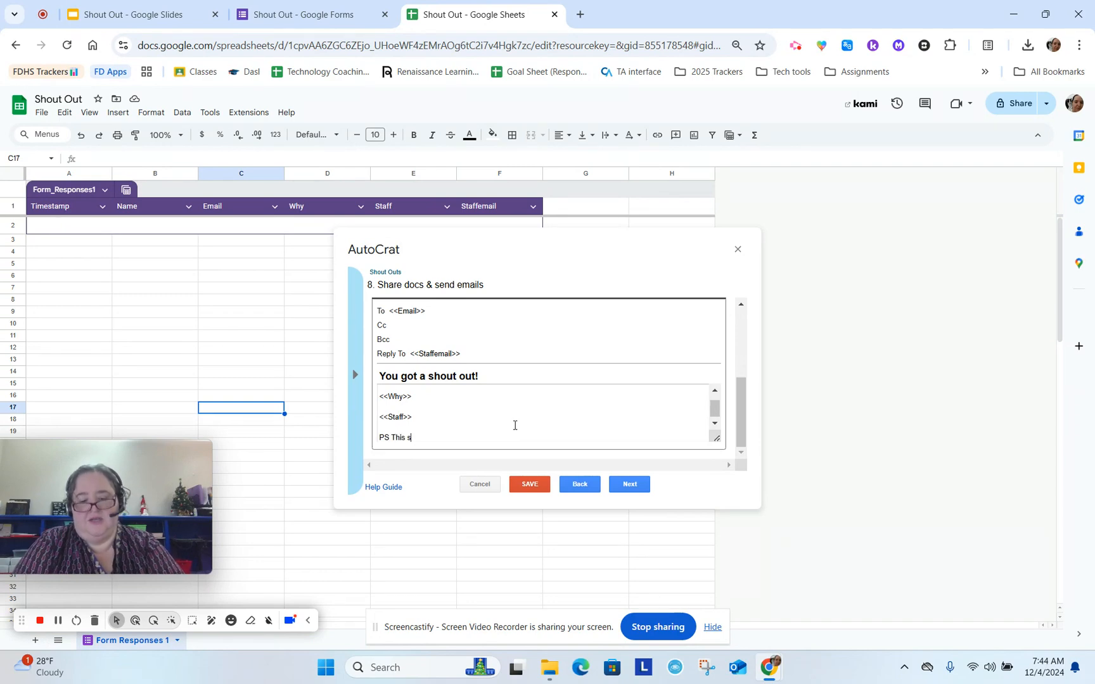
pyautogui.write('PS This shout out is als')
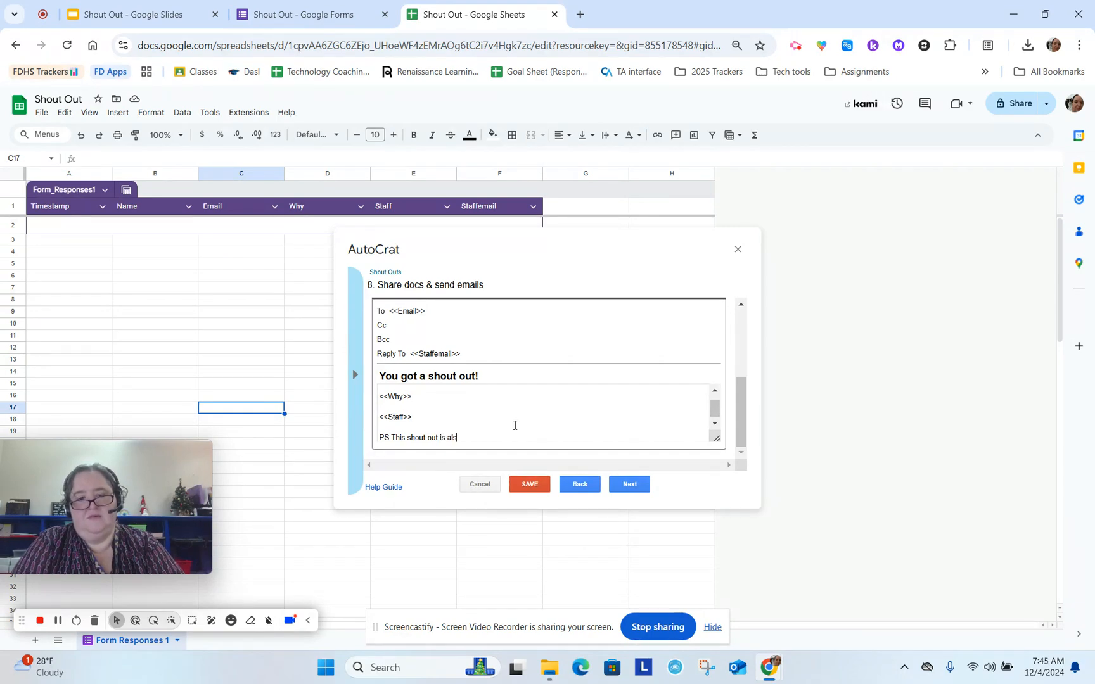
pyautogui.write('o attached if you want to print it out.')
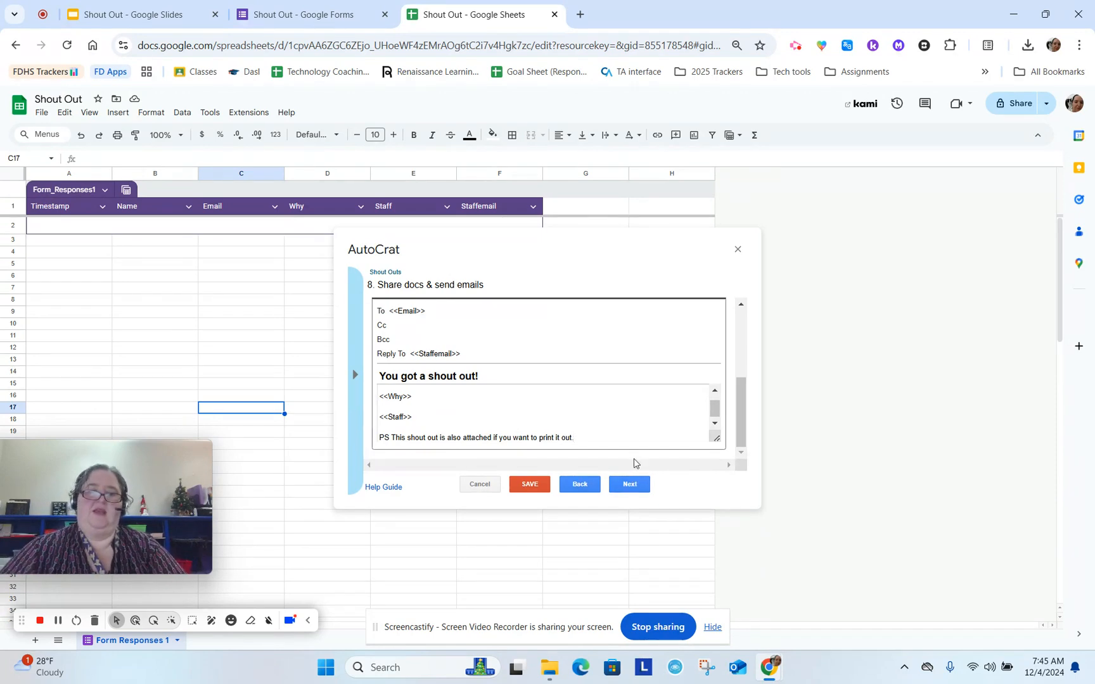
pyautogui.scroll(1, 681, 394)
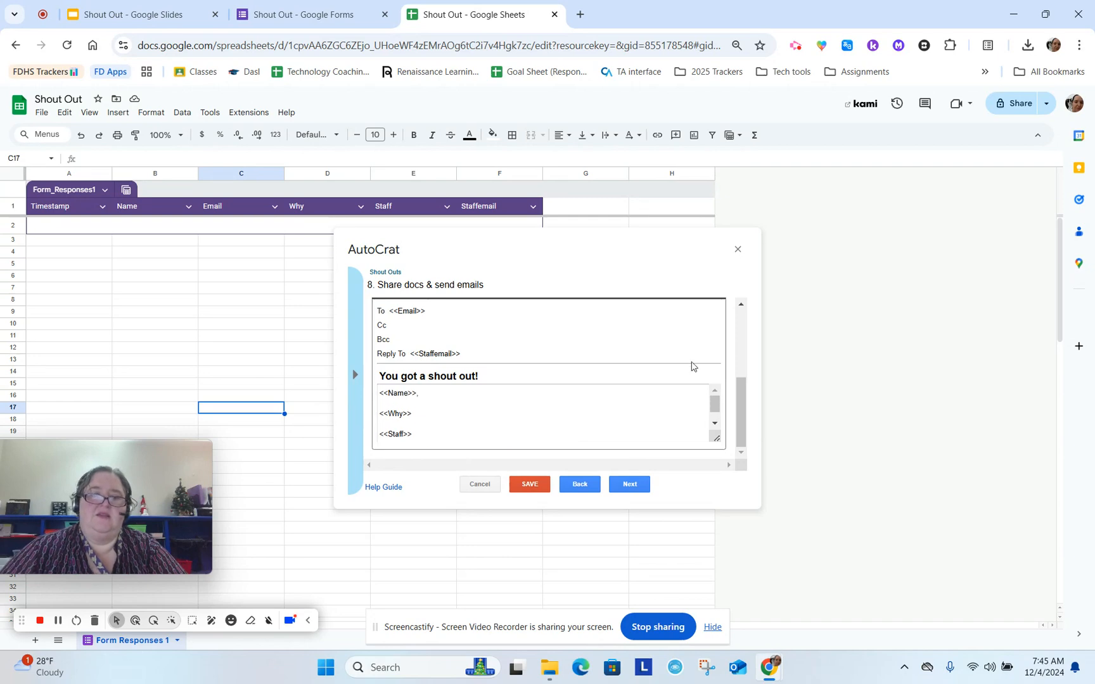
# Set the Shout Outs job to run on the form trigger, save it, and close AutoCrat
pyautogui.click(626, 485)
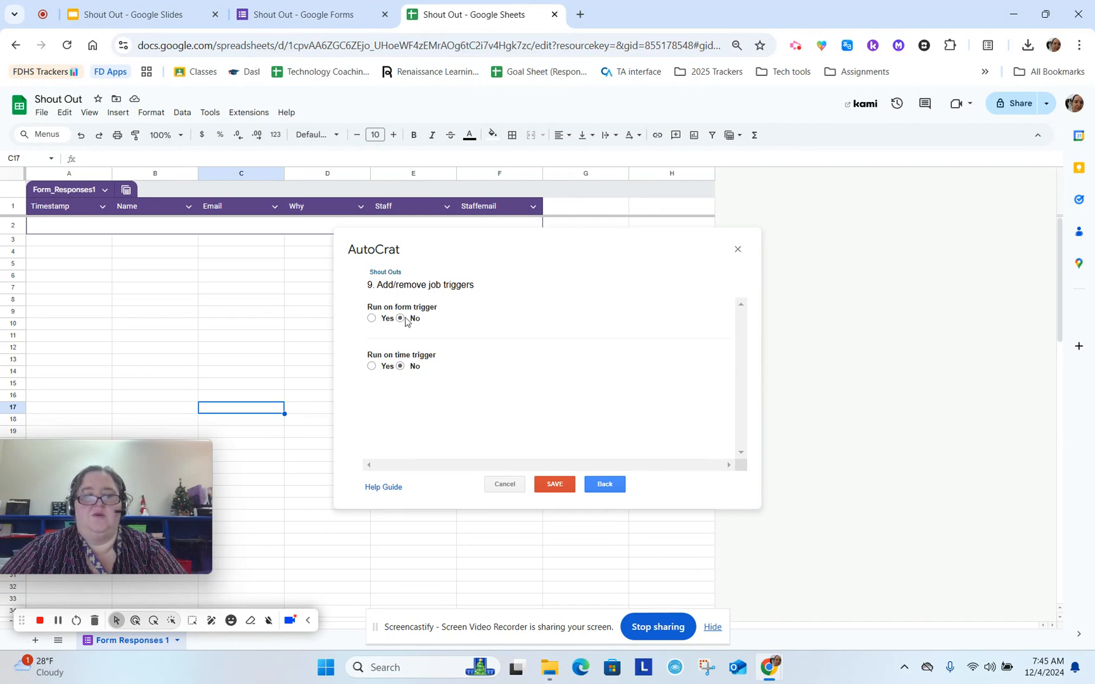
pyautogui.click(372, 318)
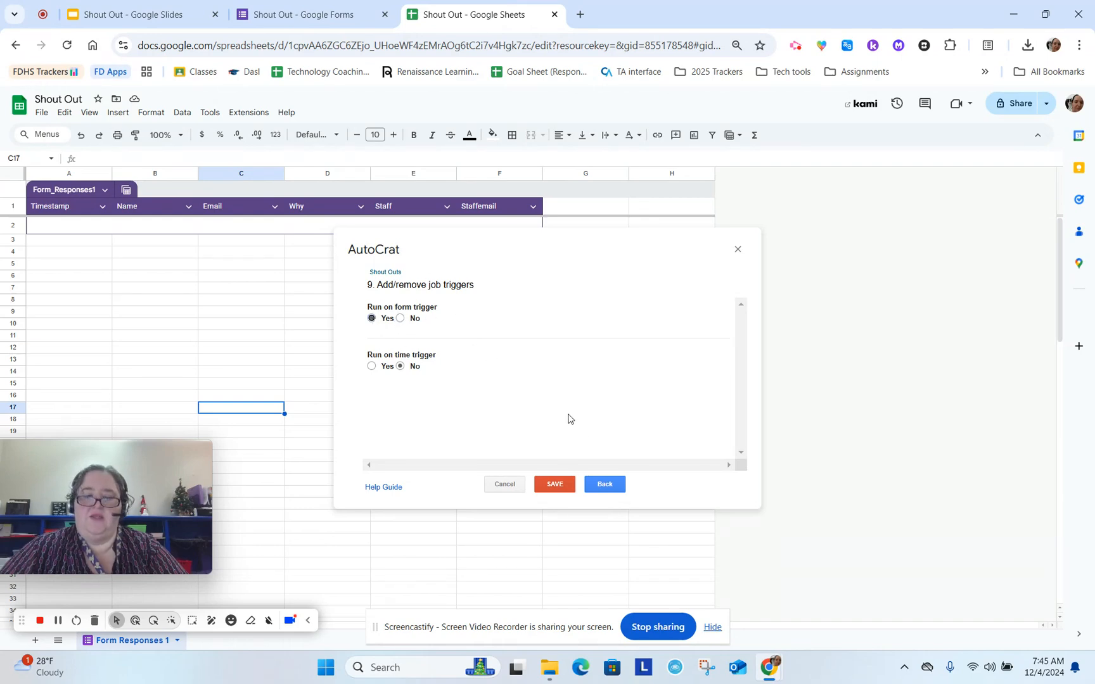
pyautogui.click(556, 486)
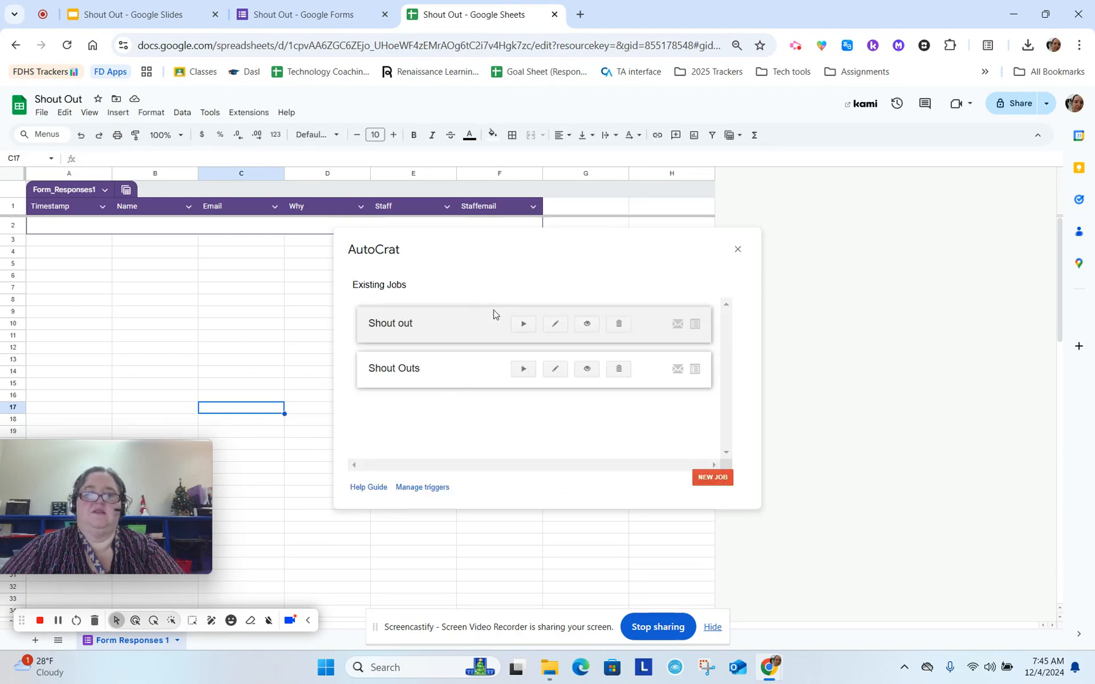
pyautogui.click(739, 250)
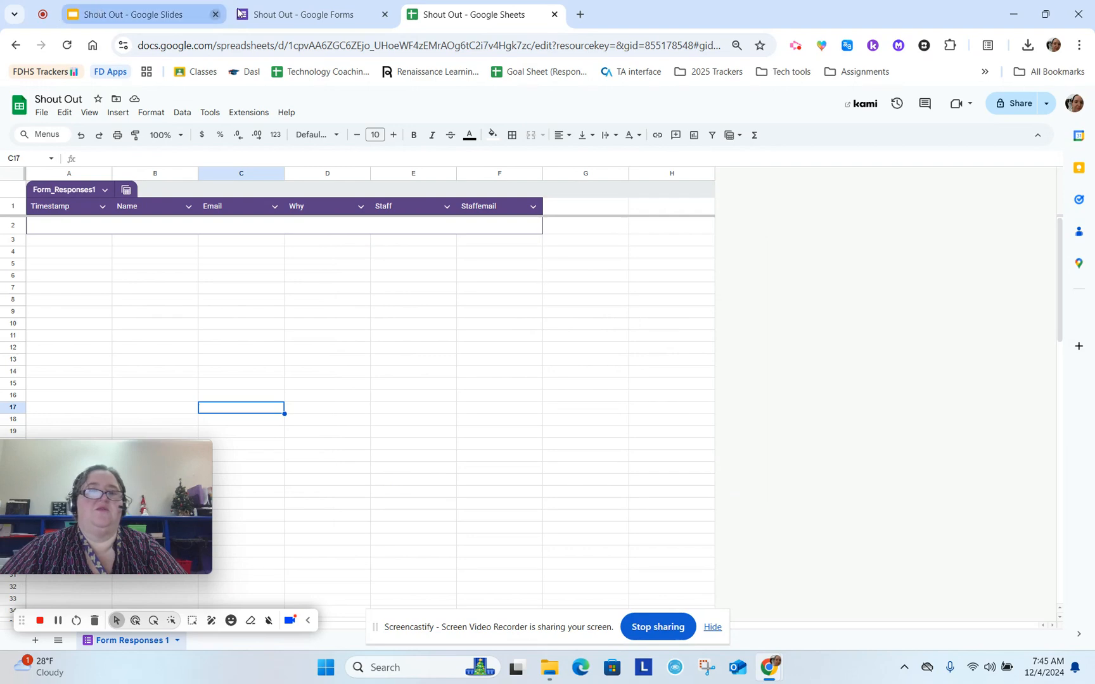
# Switch to the Shout Out form in Google Forms and check its respondent preview
pyautogui.click(273, 15)
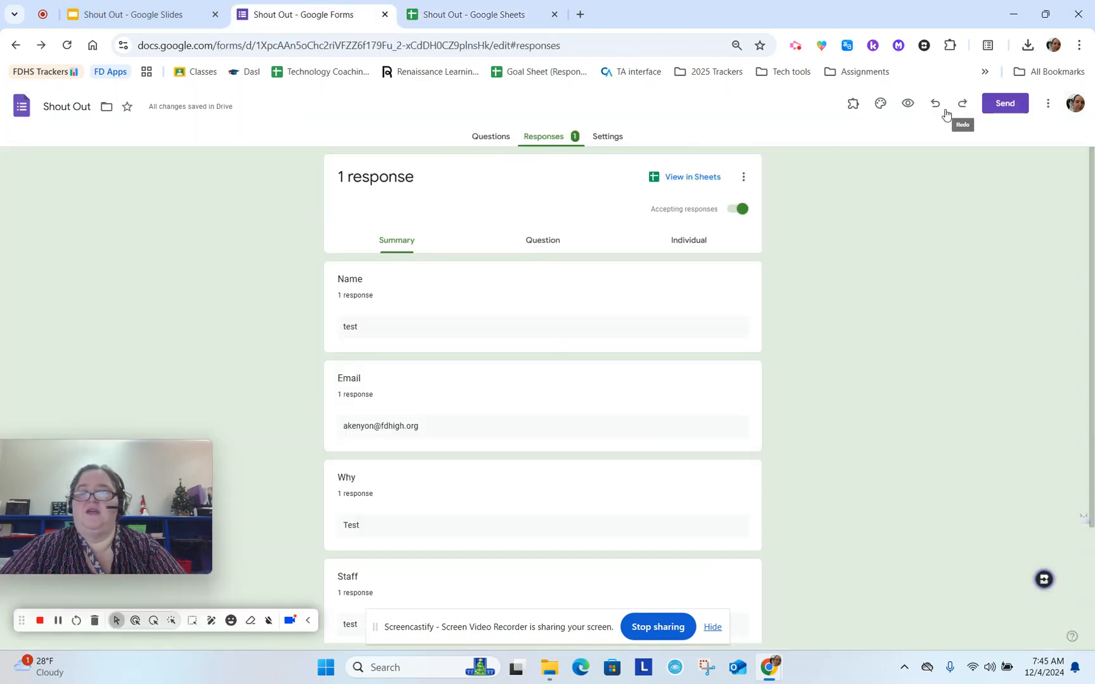
pyautogui.click(908, 104)
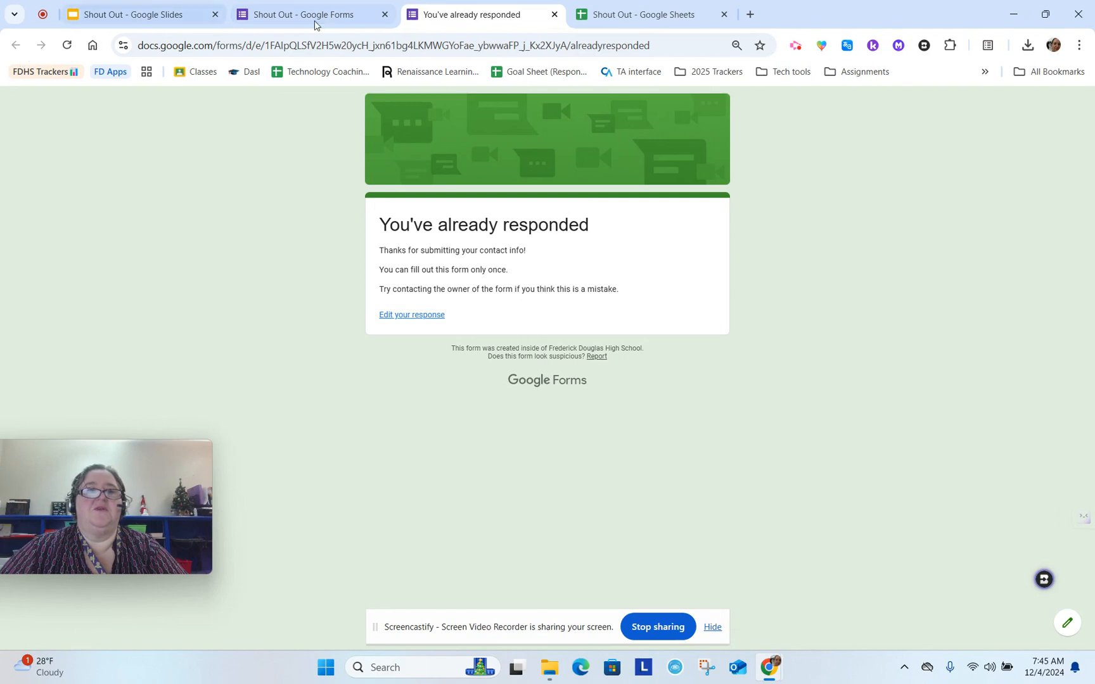
pyautogui.click(553, 13)
# Turn off the form's Limit to 1 response setting
pyautogui.click(744, 184)
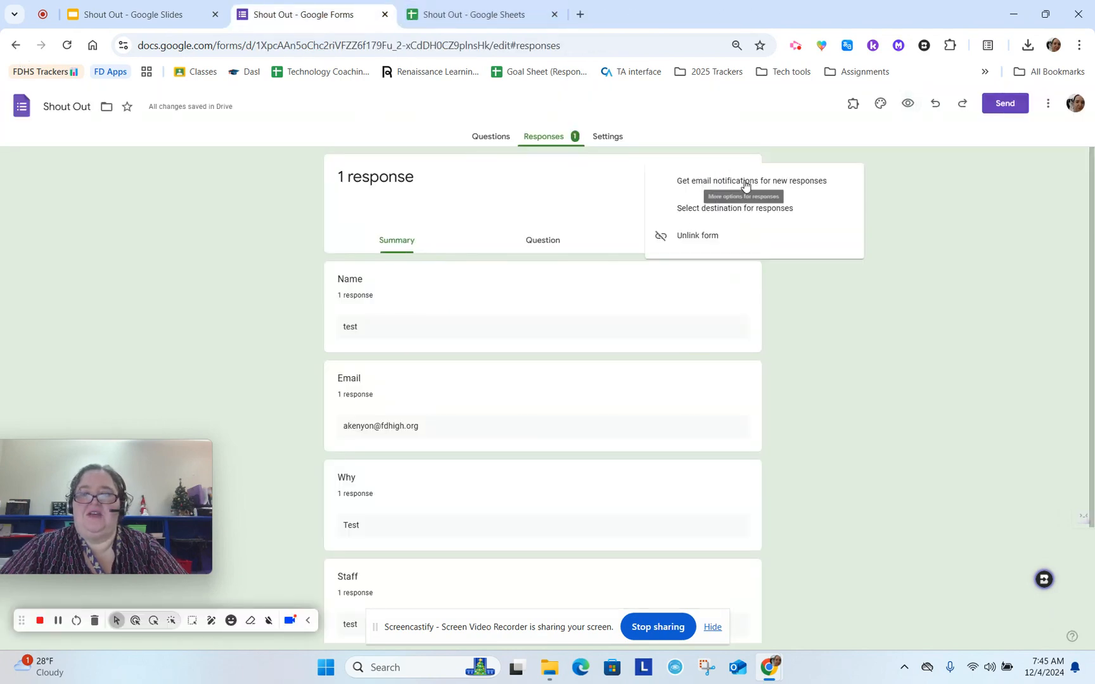
pyautogui.click(602, 136)
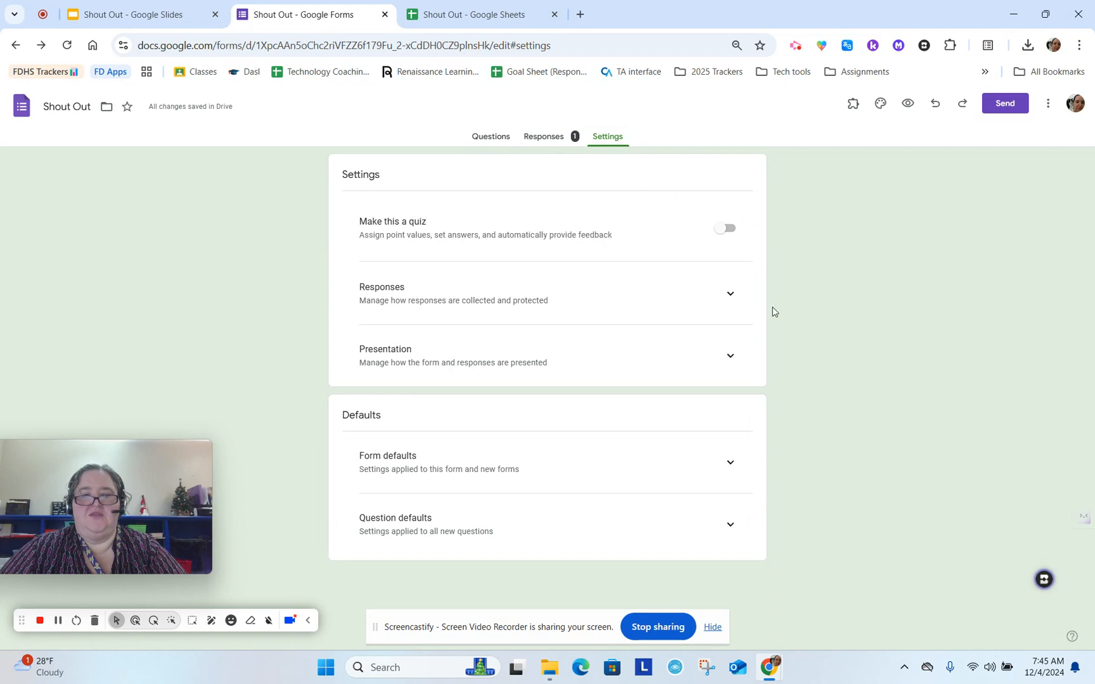
pyautogui.click(738, 295)
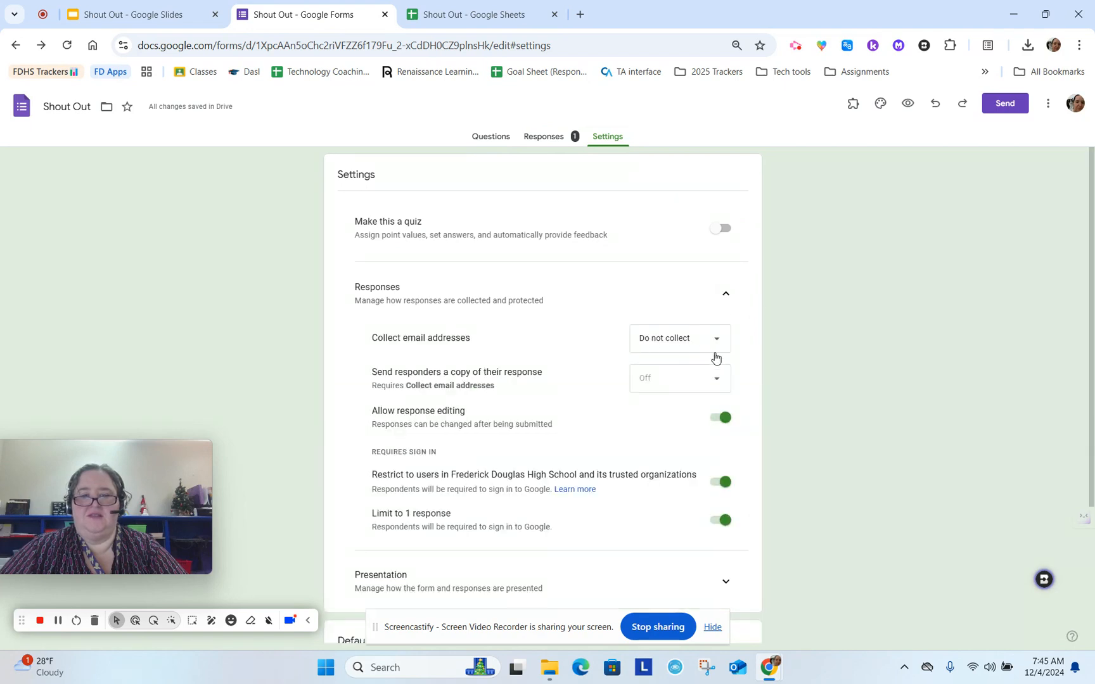
pyautogui.scroll(-1, 716, 358)
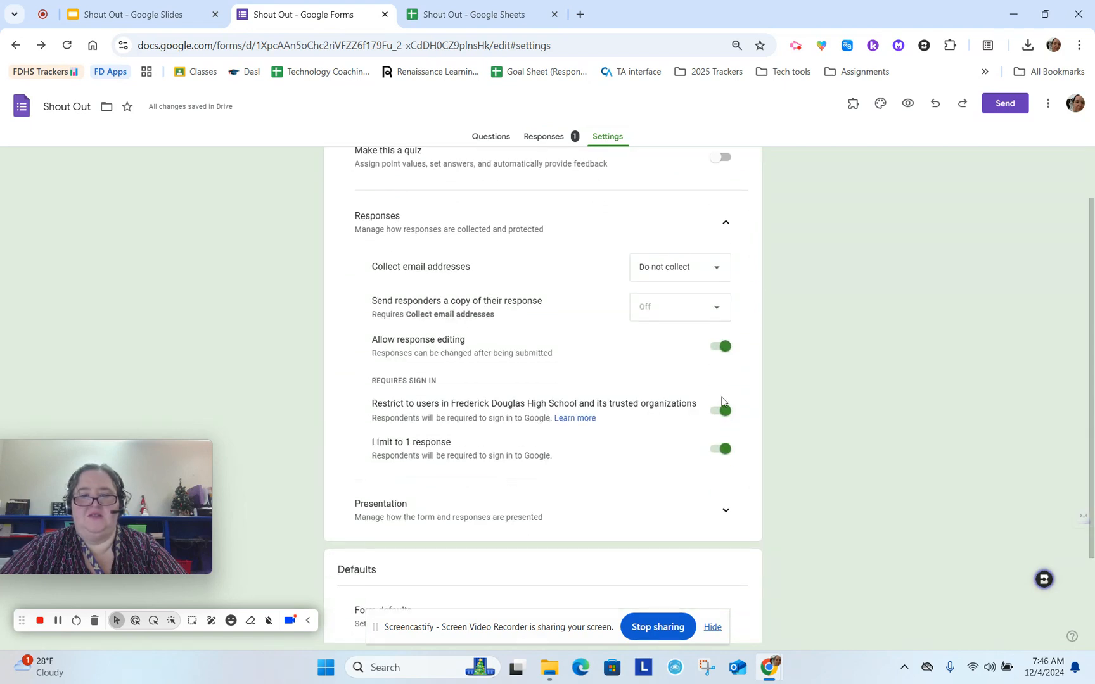
pyautogui.click(724, 449)
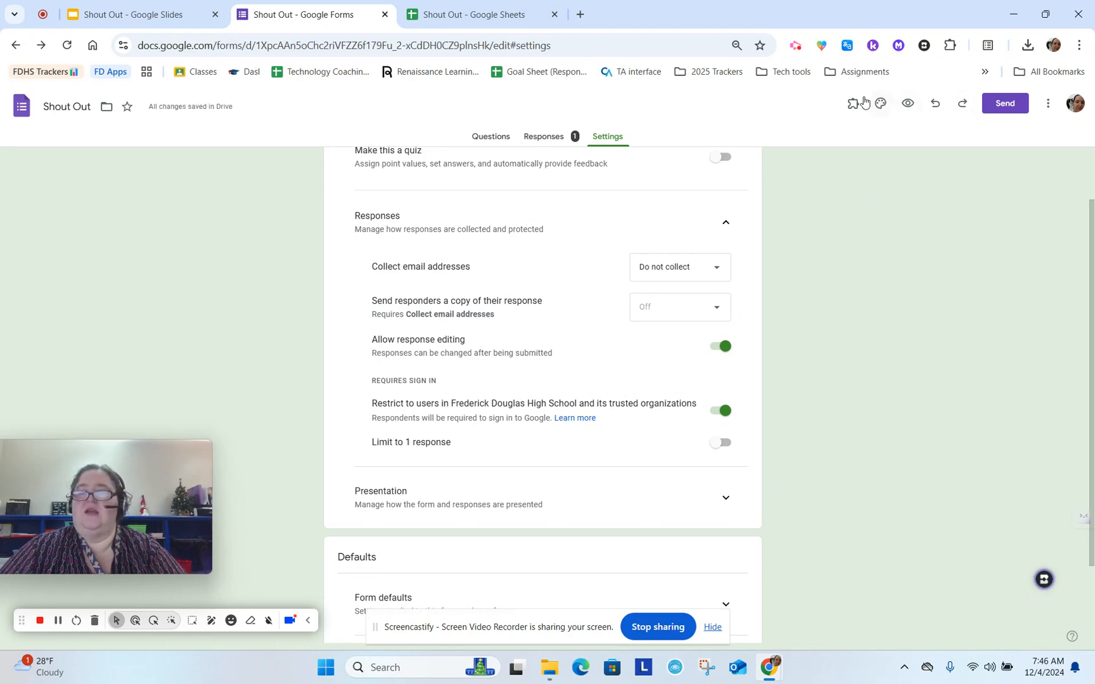
# Preview the Shout Out form as a respondent and fill in the recipient's name and email address
pyautogui.click(906, 102)
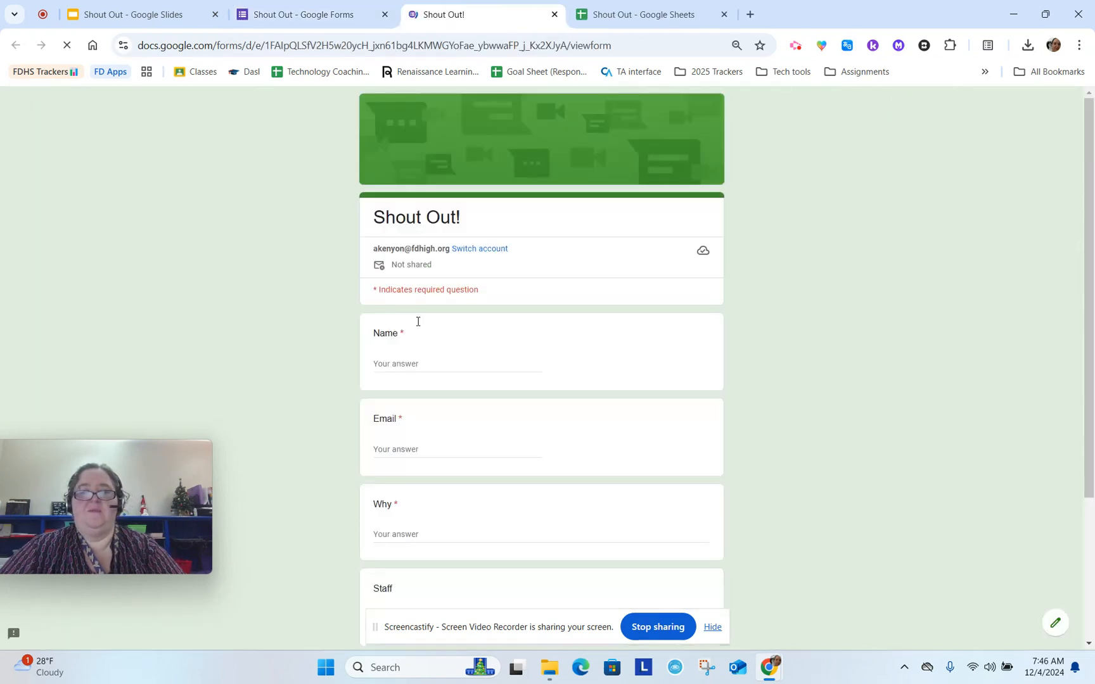
pyautogui.click(421, 361)
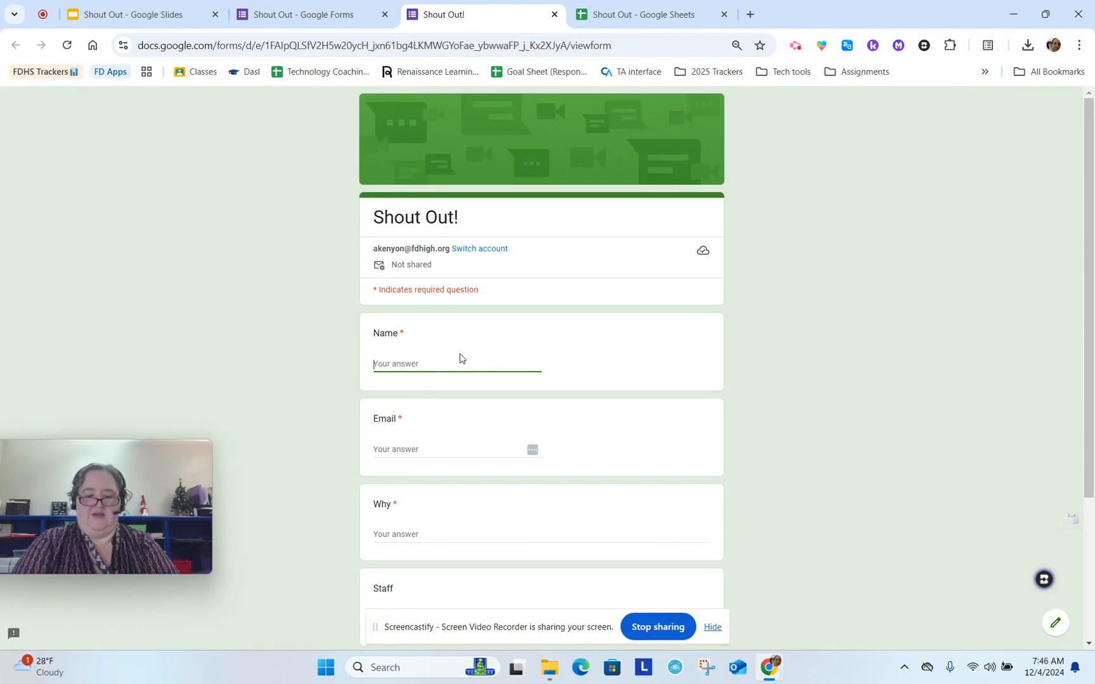
pyautogui.write('Amhy')
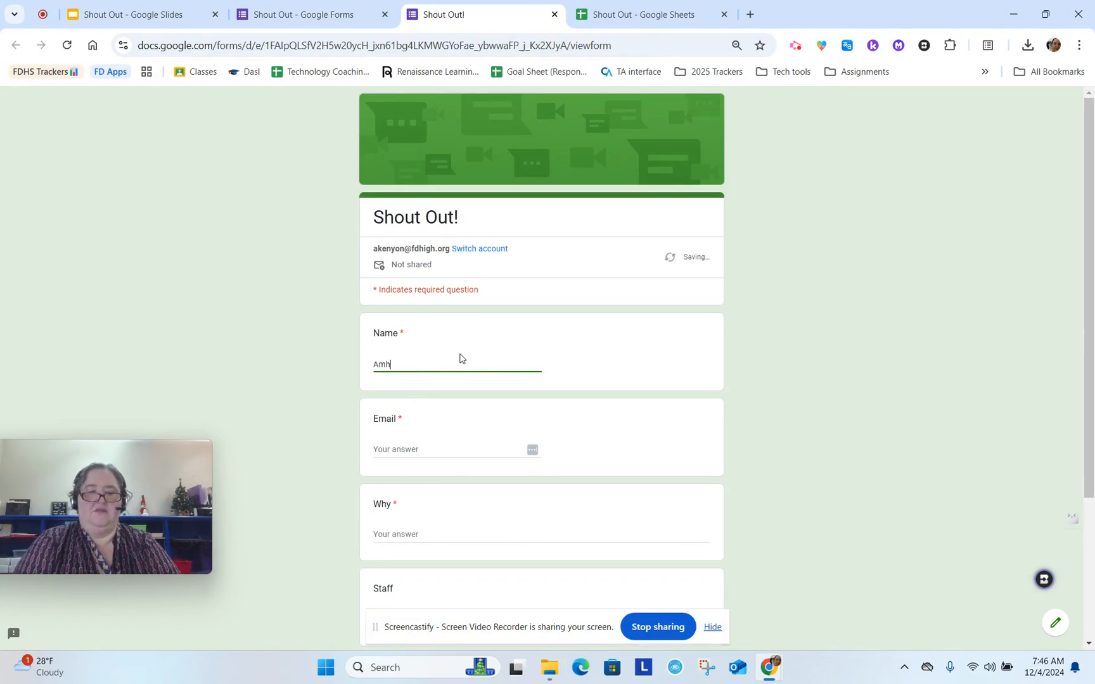
pyautogui.press('Tab')
pyautogui.write('ake')
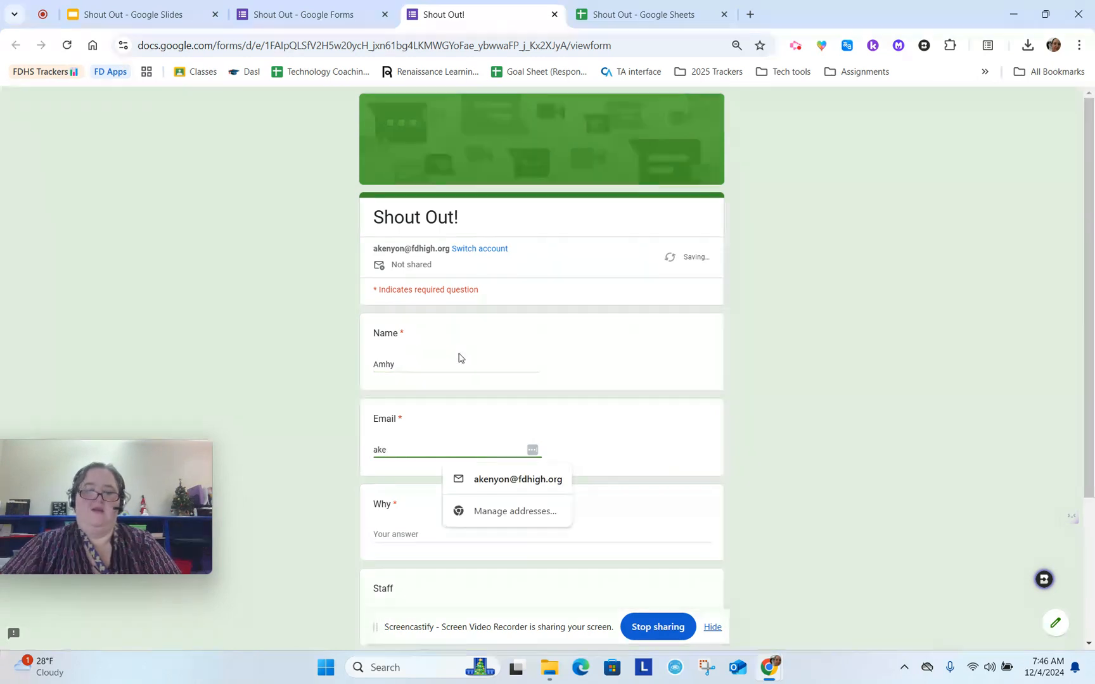
pyautogui.press('Down')
pyautogui.press('Return')
# Answer the Why question with "You rock!"
pyautogui.scroll(-3, 469, 419)
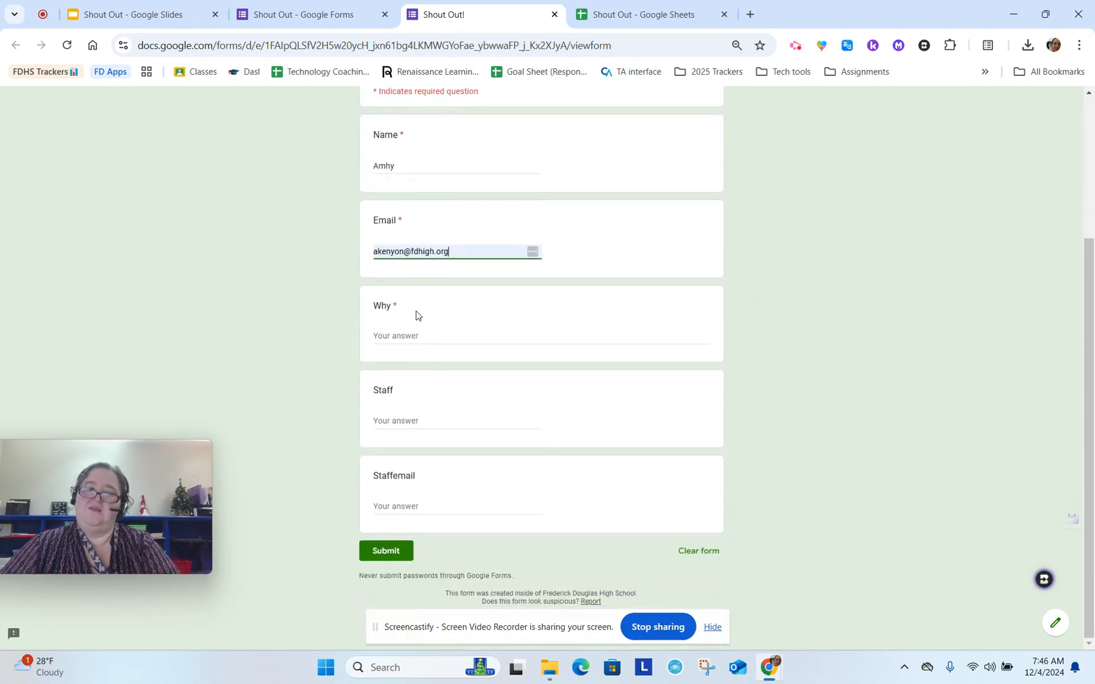
pyautogui.click(429, 336)
pyautogui.write('You rock')
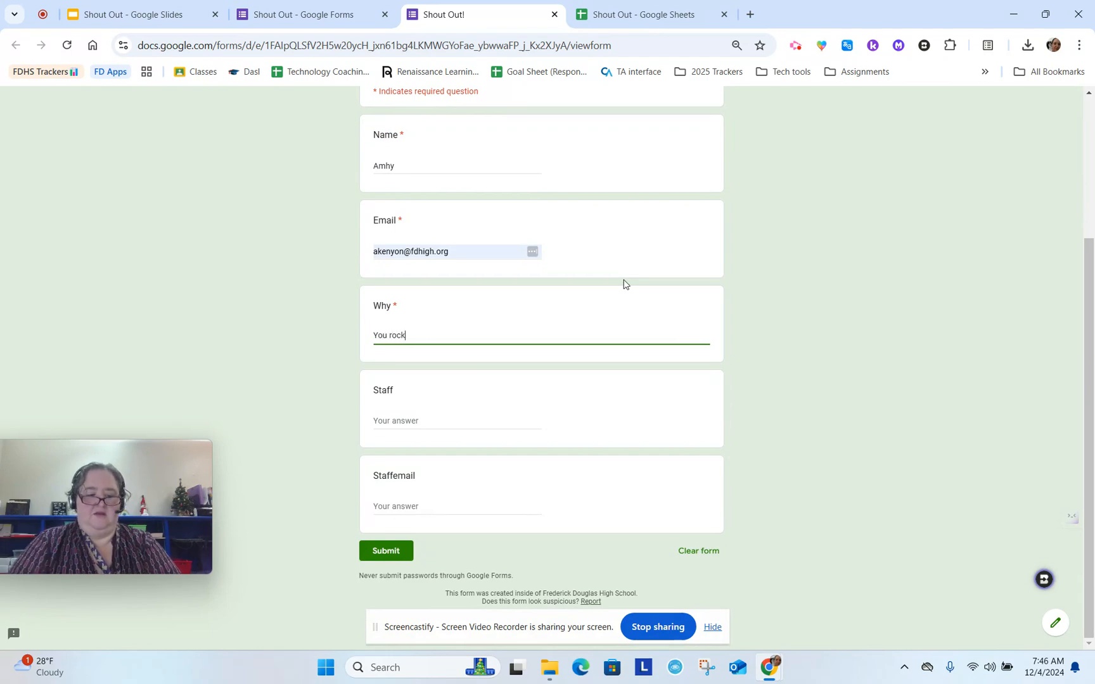
pyautogui.write('!')
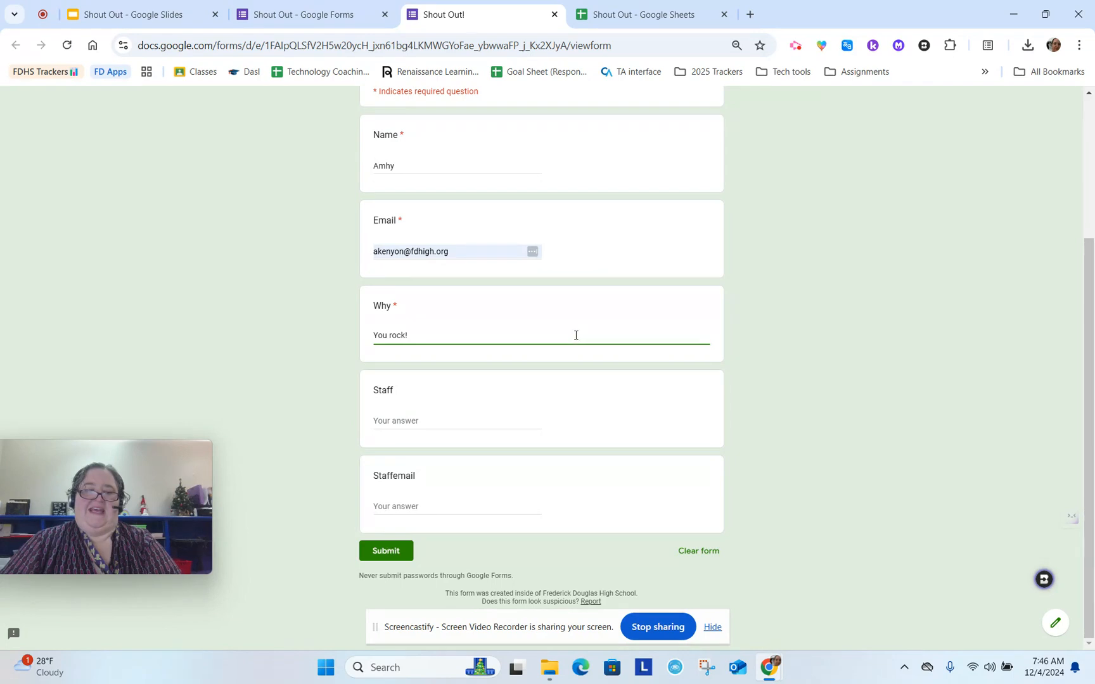
# Fill in the staff member's name and email address in the Staff and Staffemail questions
pyautogui.click(454, 419)
pyautogui.write('Am')
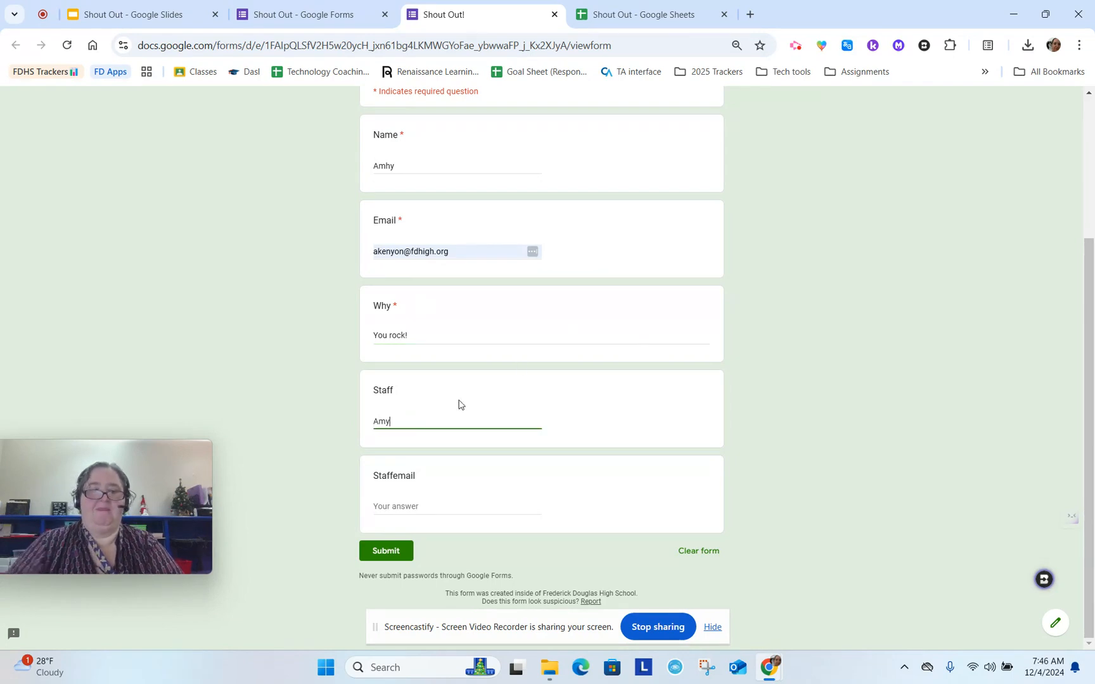
pyautogui.write('y')
pyautogui.click(425, 505)
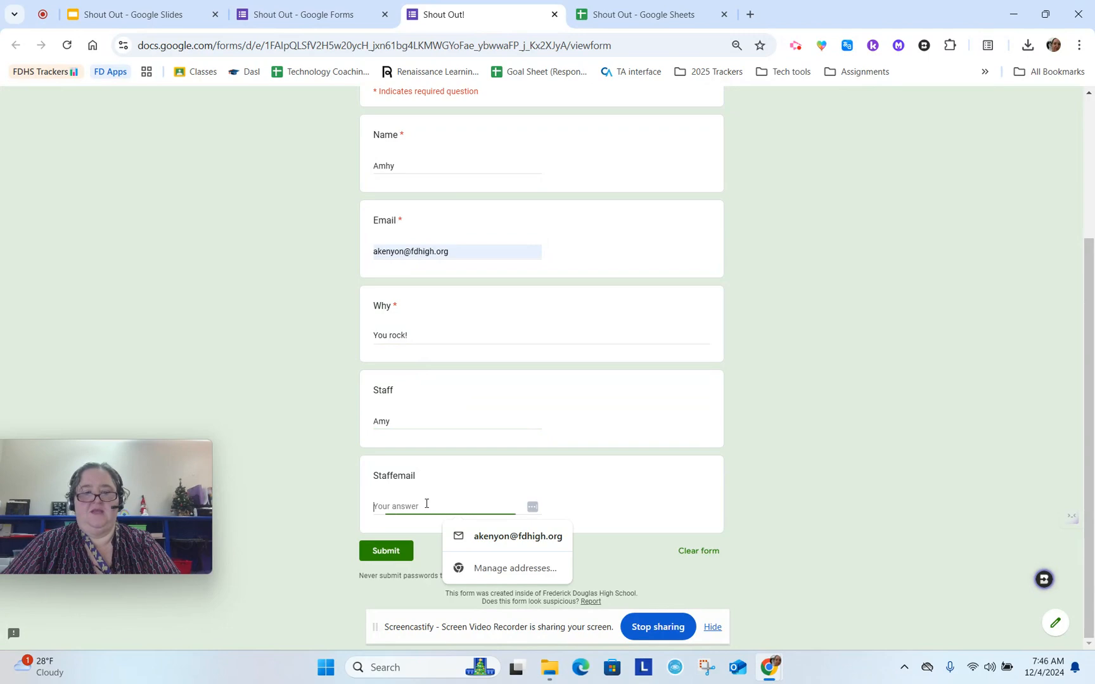
pyautogui.click(513, 530)
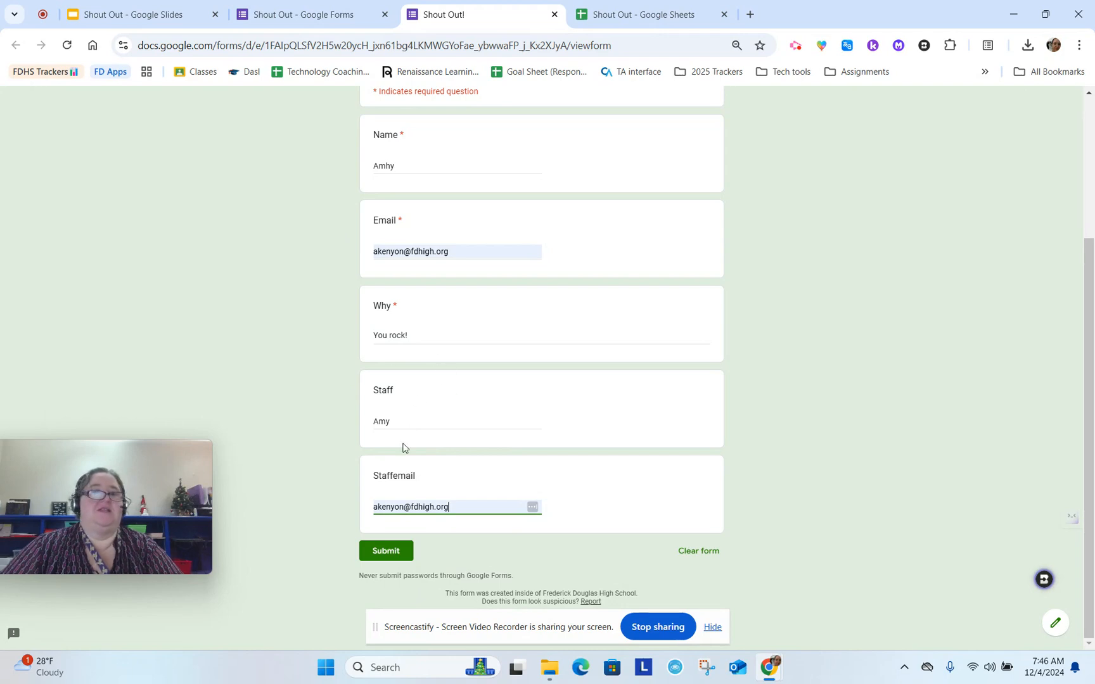
# Correct the misspelled recipient name in the Name answer and submit the form
pyautogui.click(391, 167)
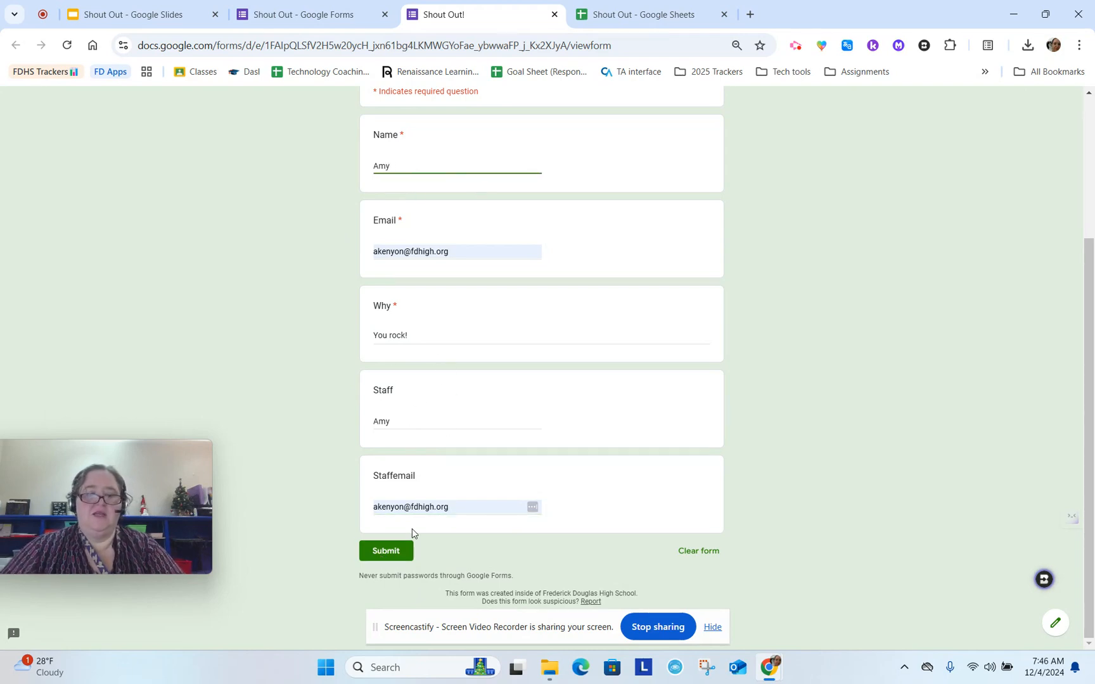
pyautogui.click(395, 551)
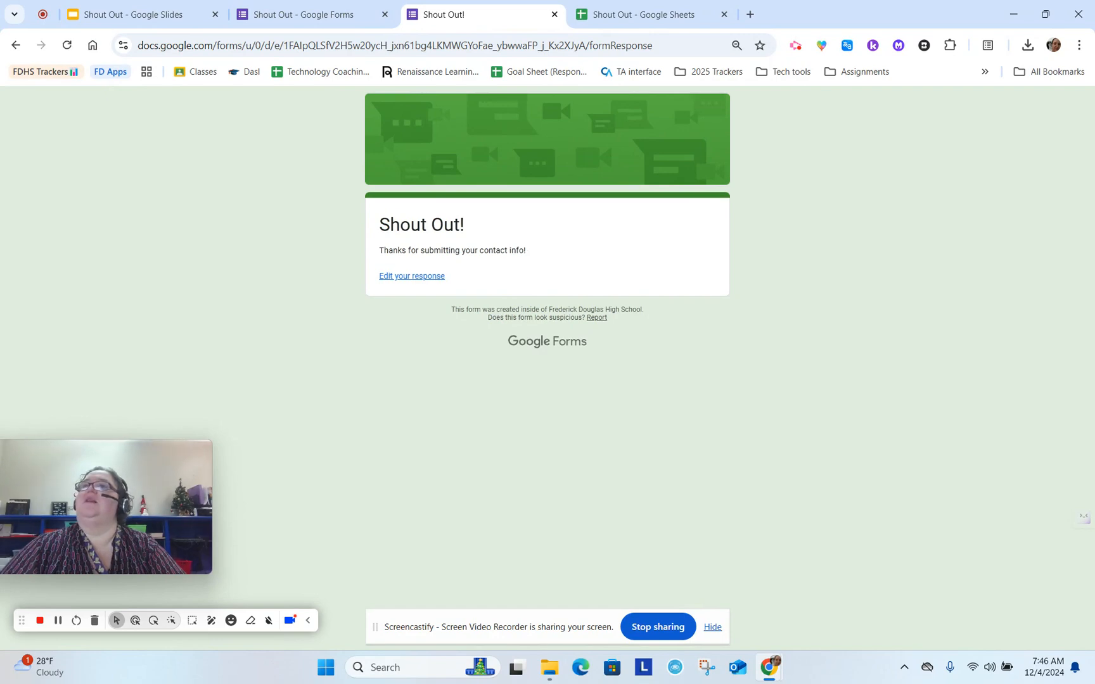
# Switch to the Gmail inbox, reload it, and show the Updates category to look for the new shout-out email
pyautogui.moveTo(1094, 38); pyautogui.dragTo(317, 11)
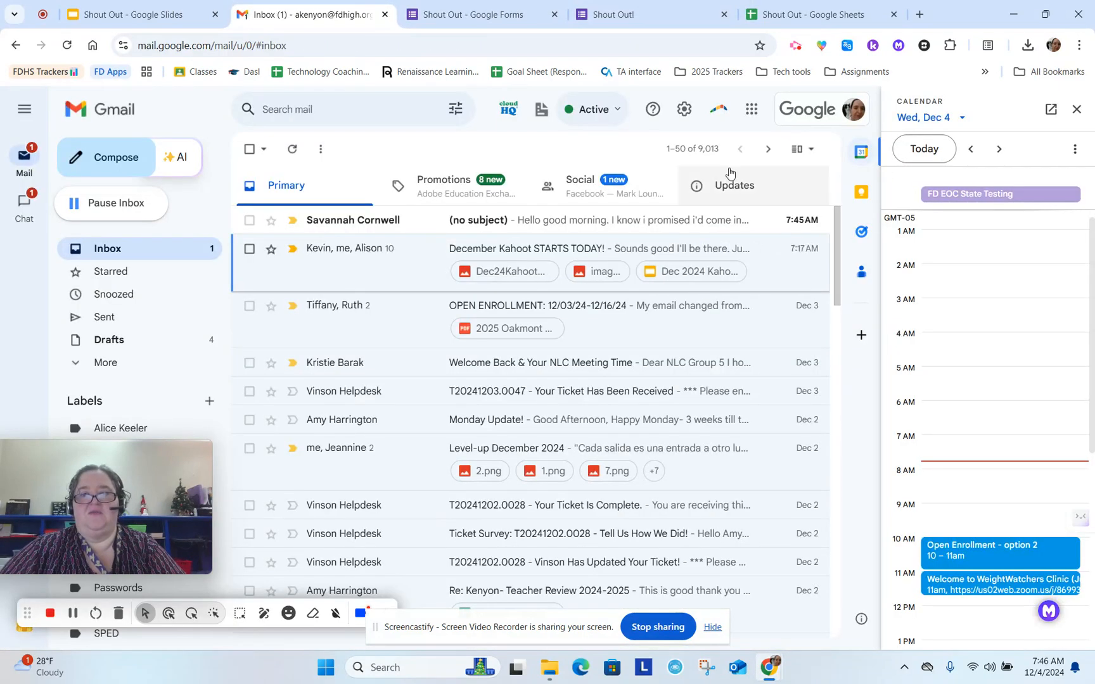
pyautogui.click(749, 185)
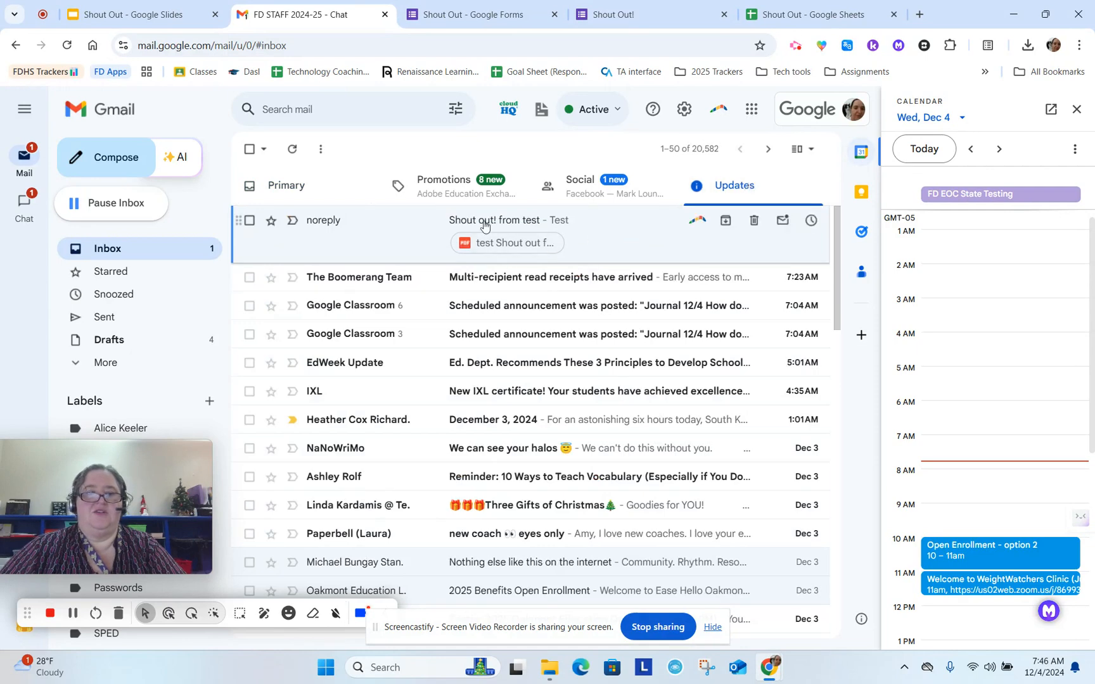
pyautogui.click(67, 45)
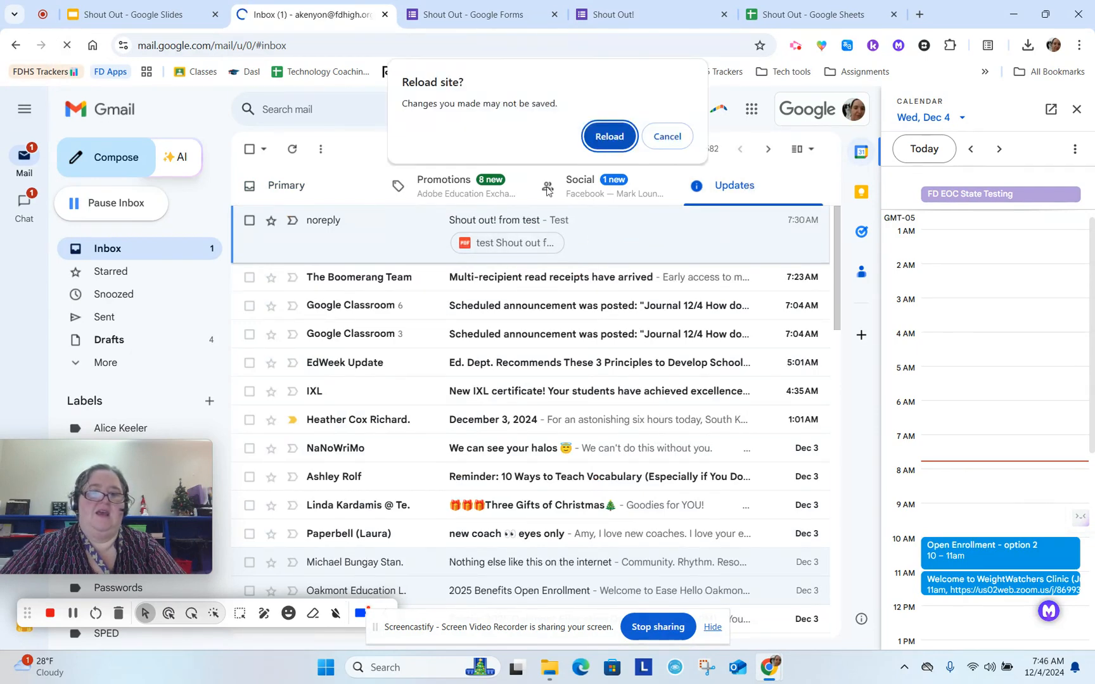
pyautogui.click(595, 138)
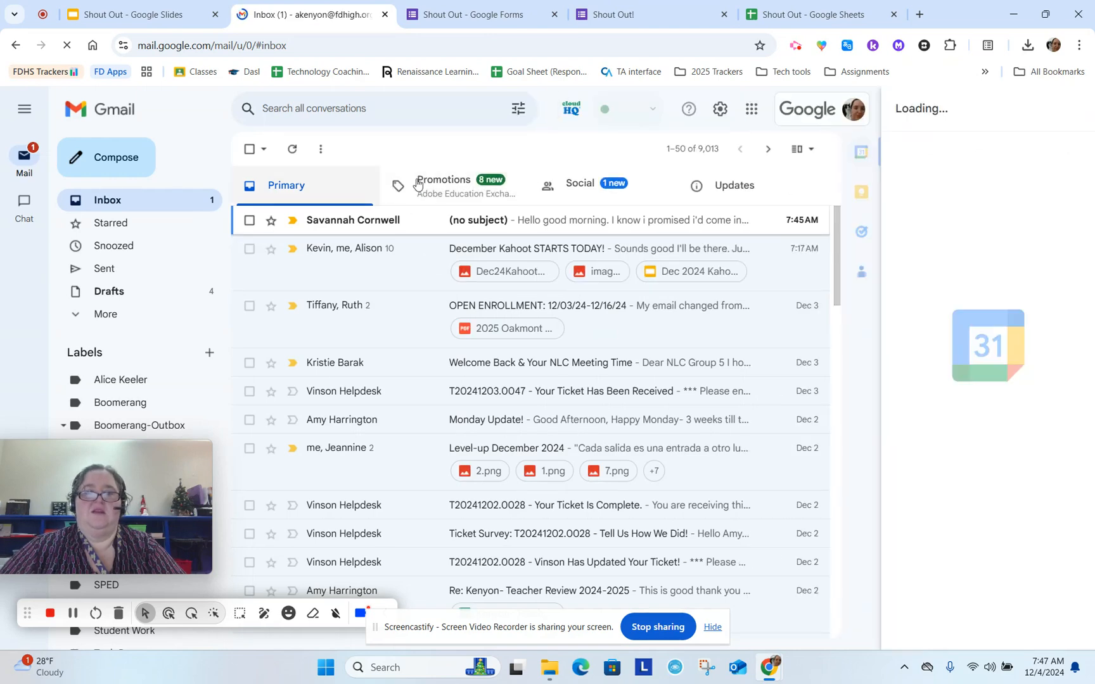
pyautogui.click(743, 193)
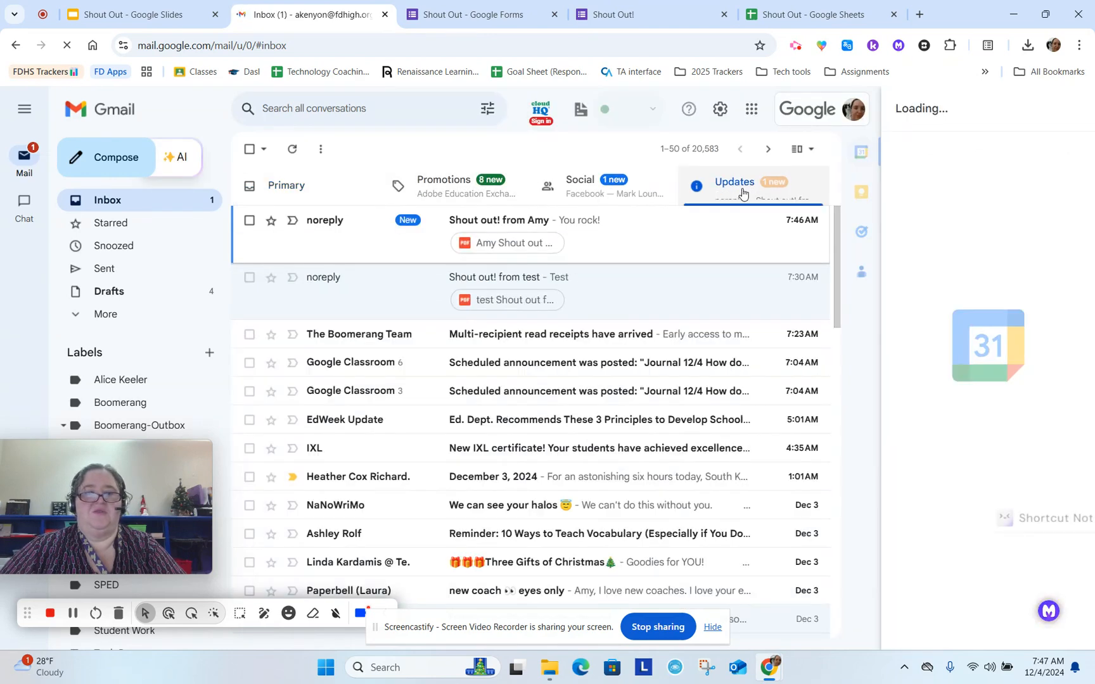
# Open the newest shout-out email, view its attached PDF, and close the attachment preview
pyautogui.click(559, 234)
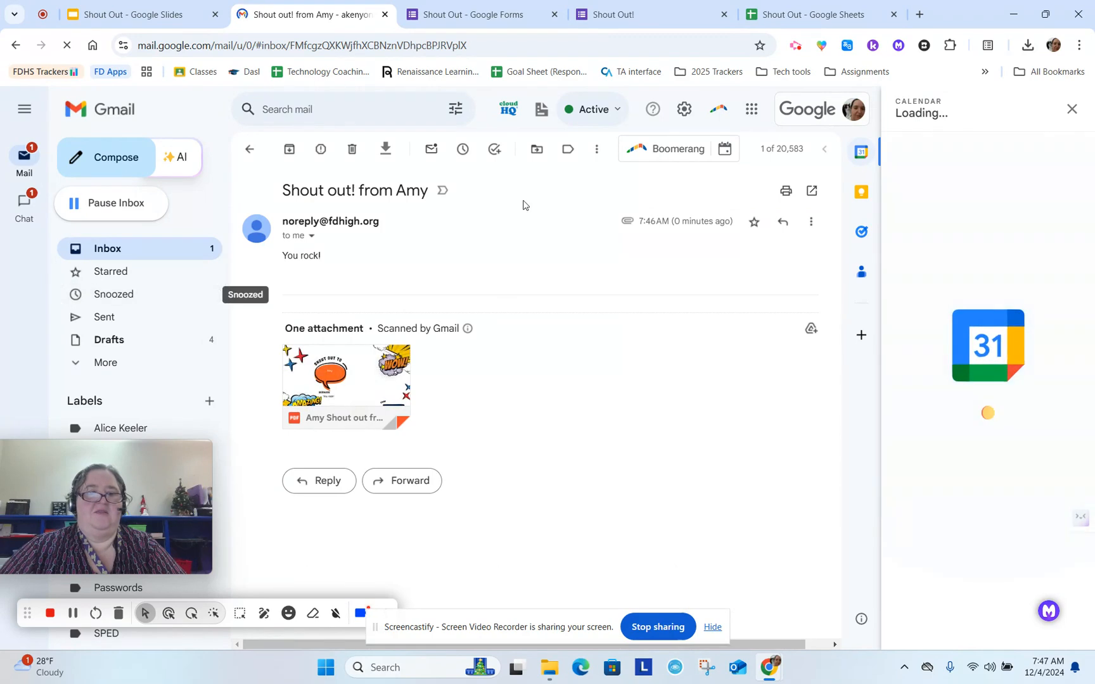
pyautogui.click(337, 403)
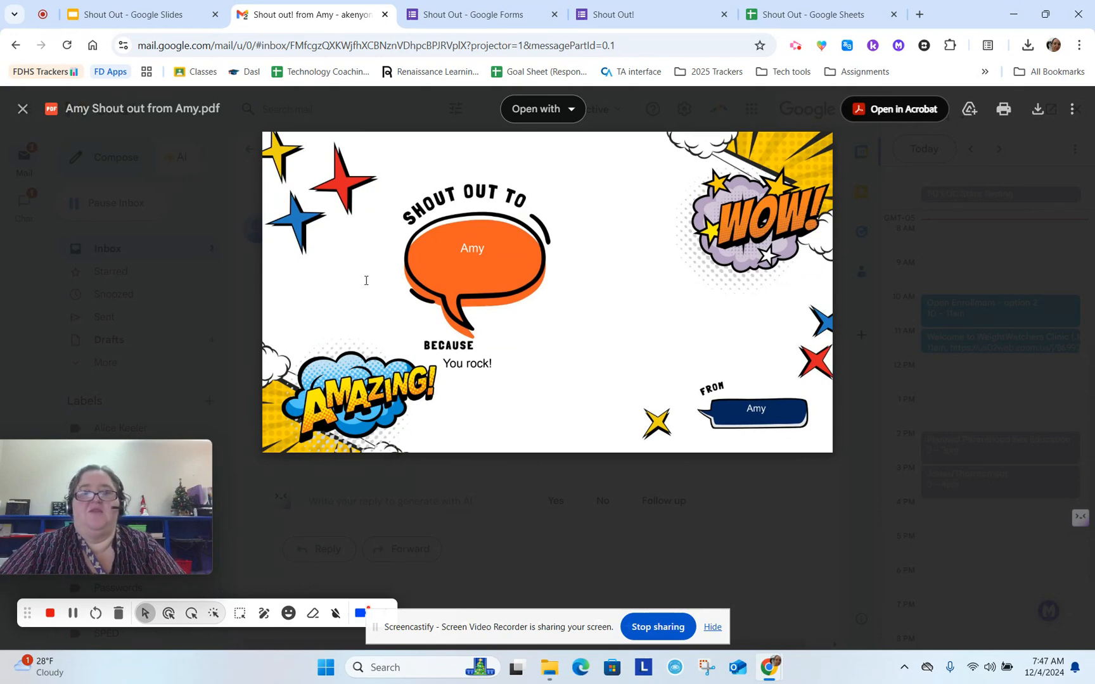
pyautogui.click(186, 289)
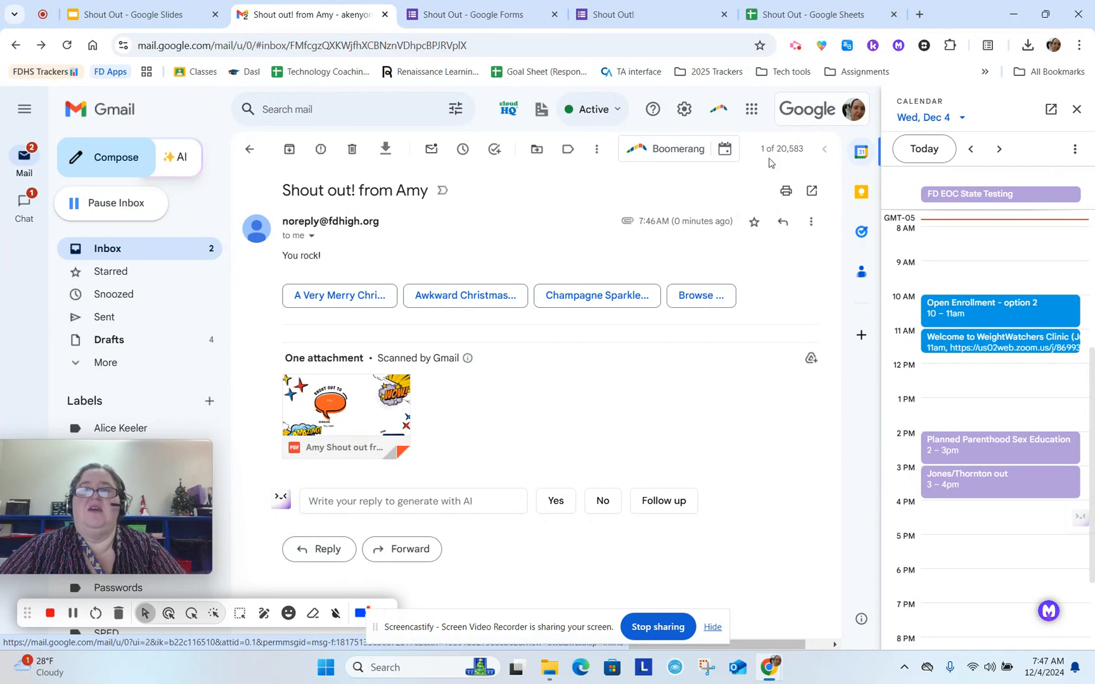
# Return to the Shout Out form in Google Forms and look through its questions
pyautogui.click(505, 18)
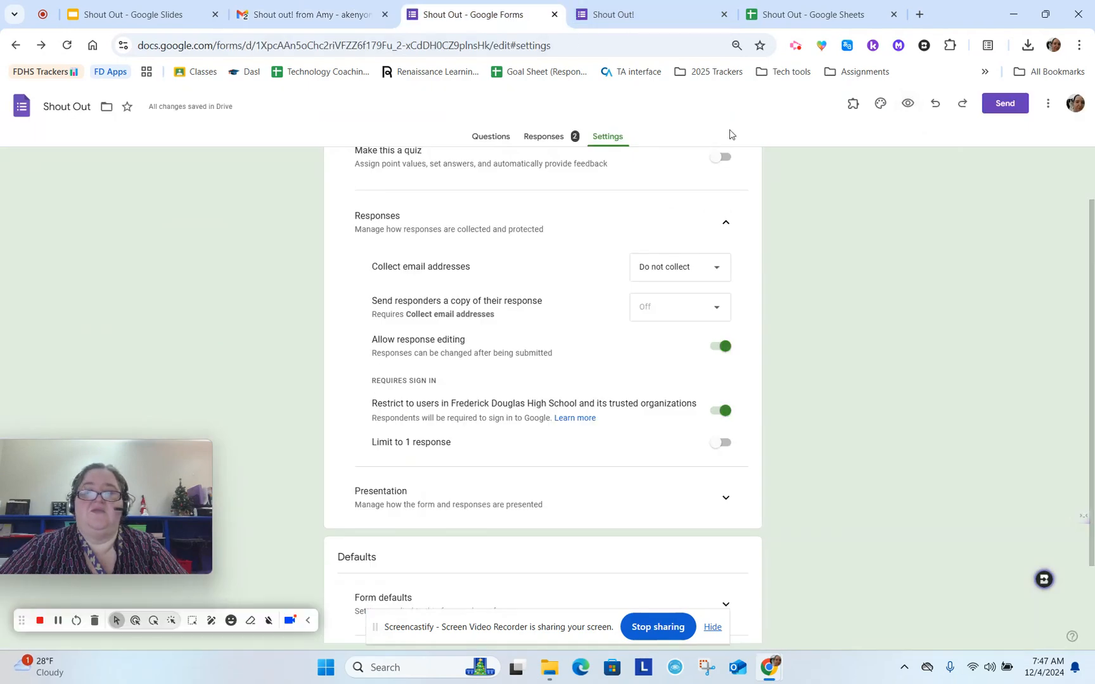
pyautogui.click(480, 141)
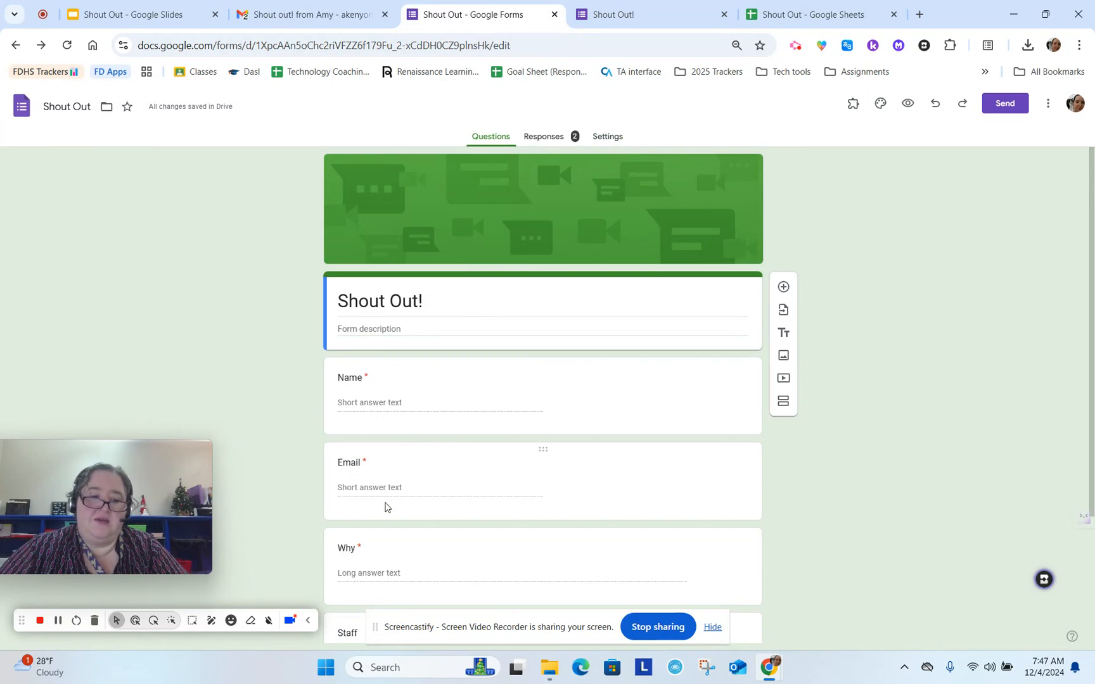
pyautogui.scroll(-3, 633, 488)
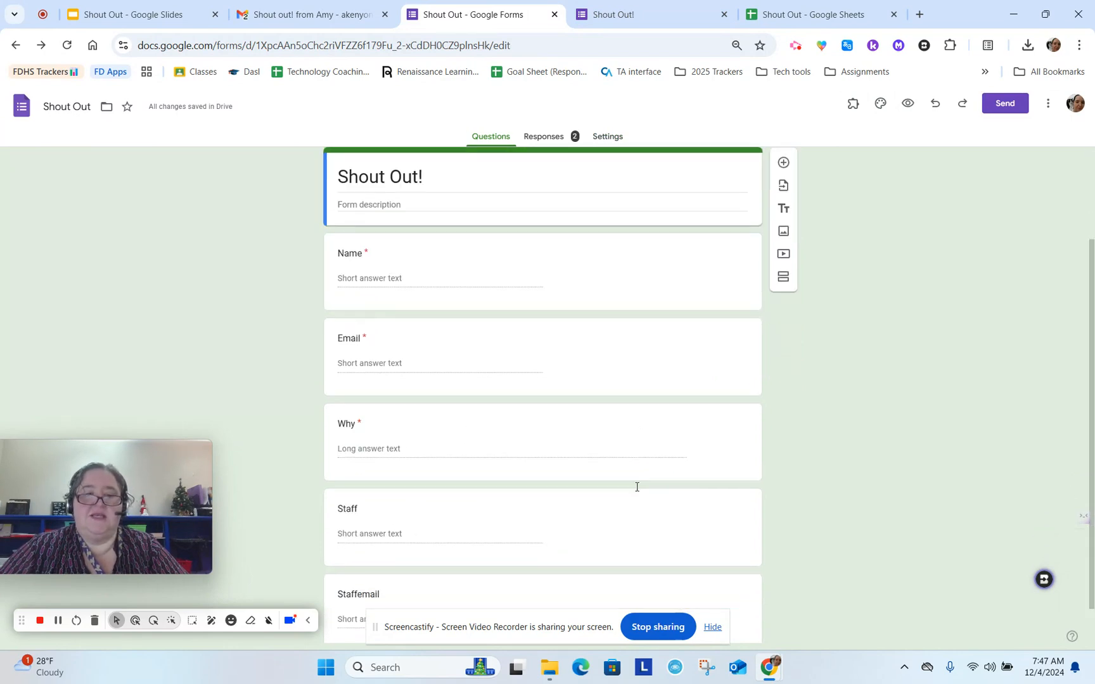
pyautogui.scroll(3, 634, 488)
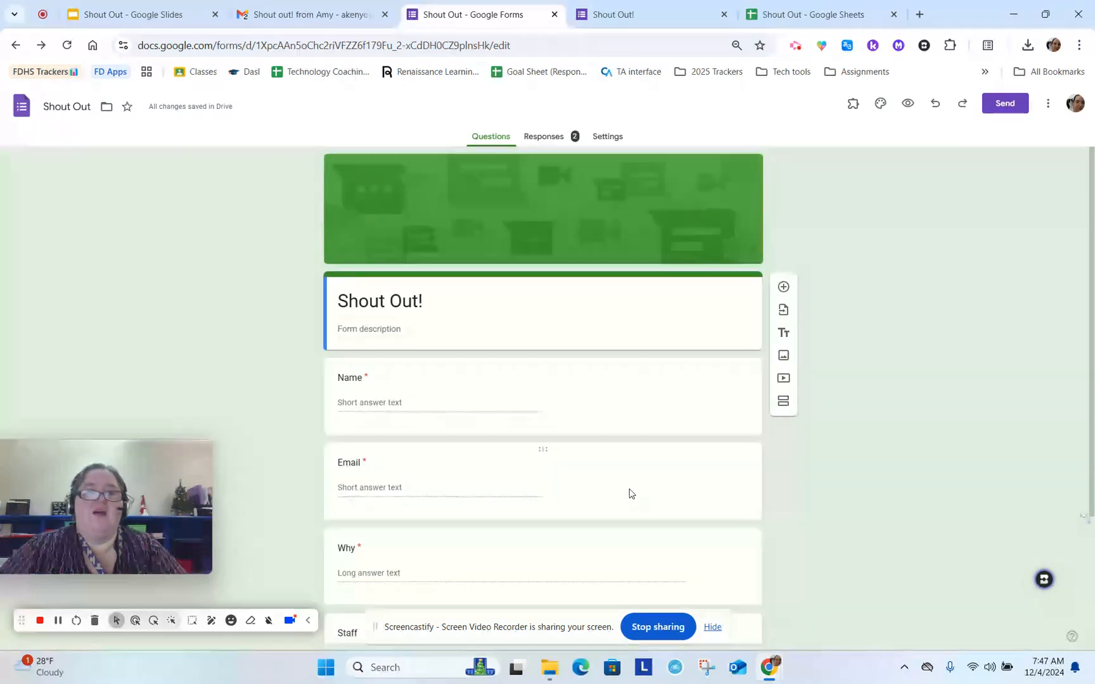